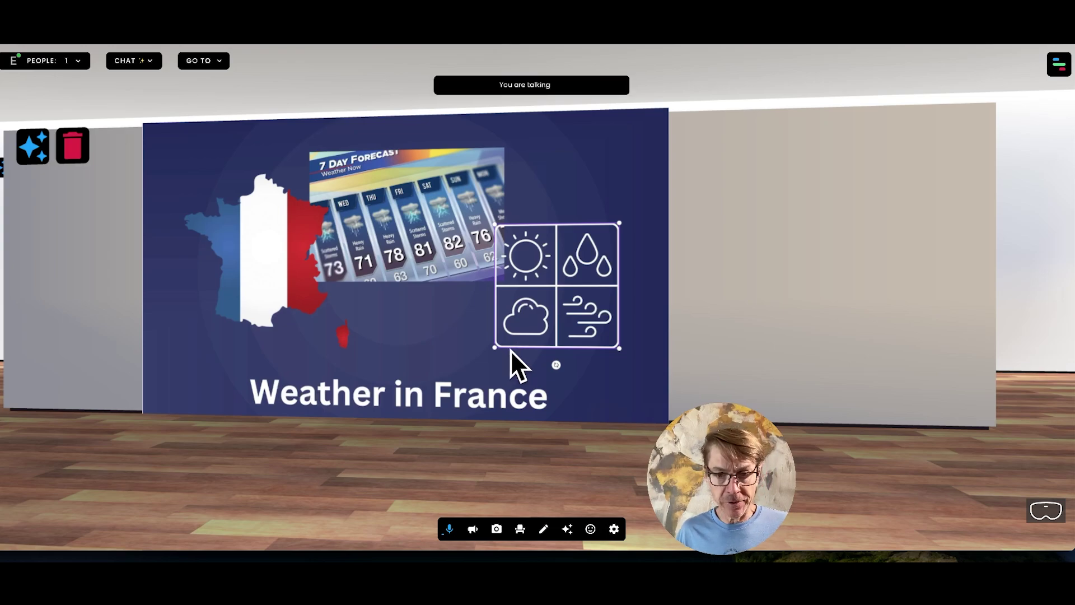
- Go from the weather wall to the "Where am I?" world map, advance its slides to the France map, and approach it
key("Down")
key("Up")
key("Up")
key("Right")
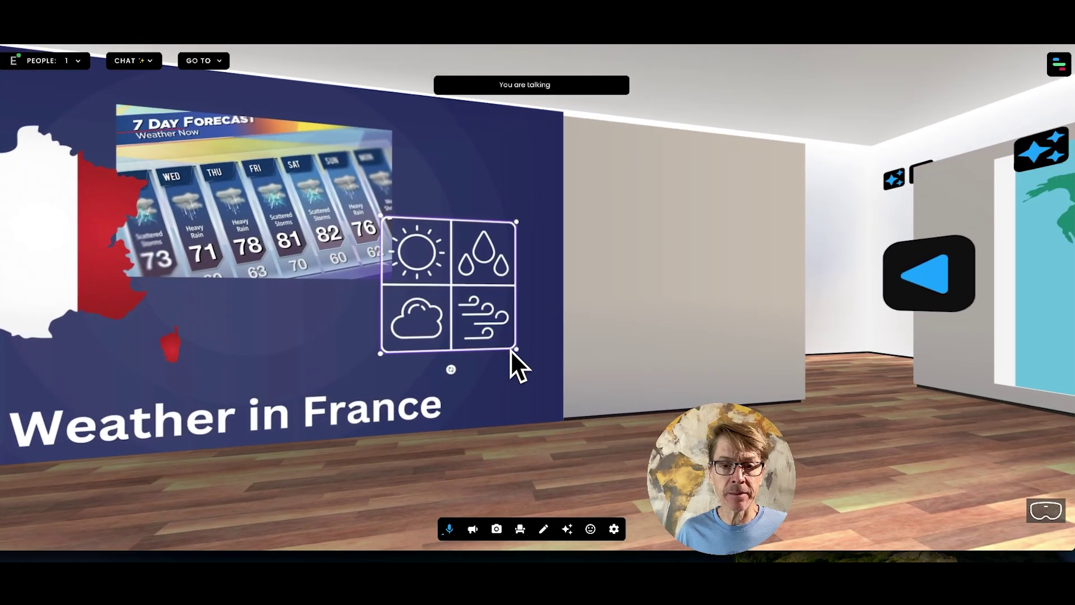
key("Right")
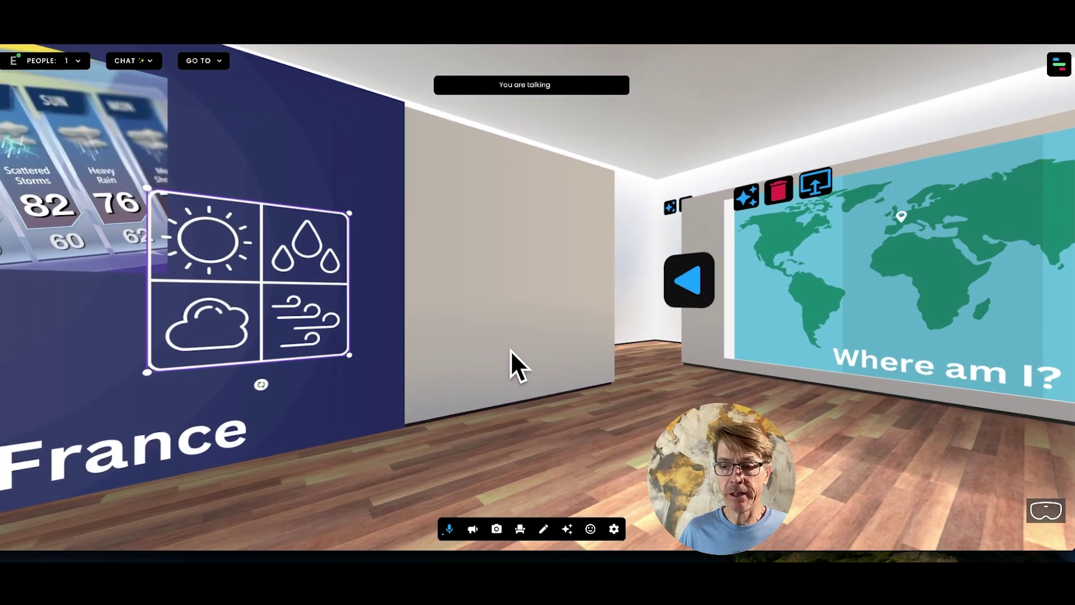
key("Right")
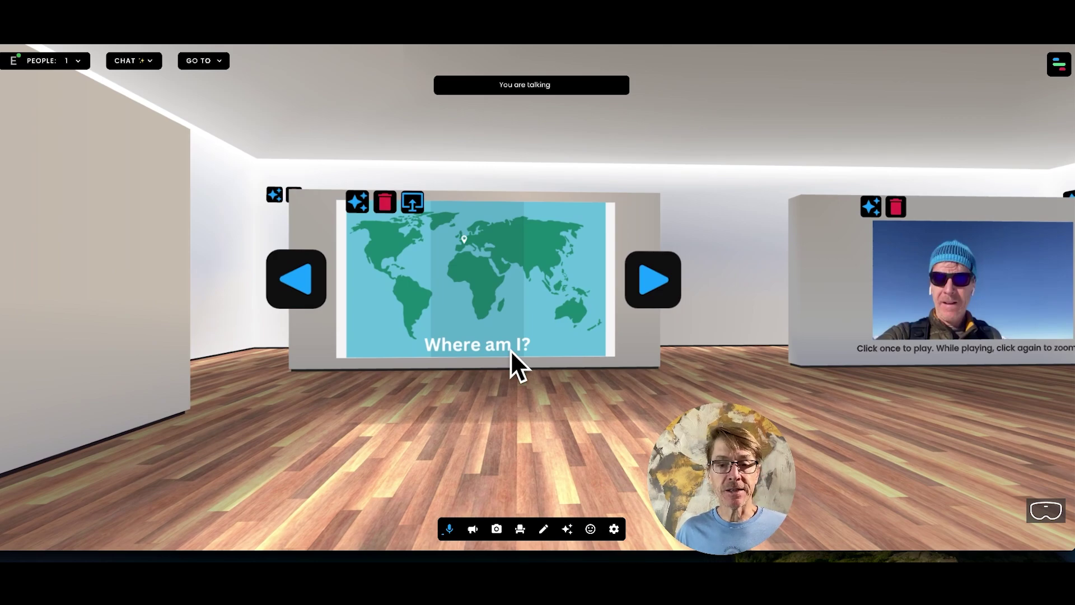
left_click(644, 281)
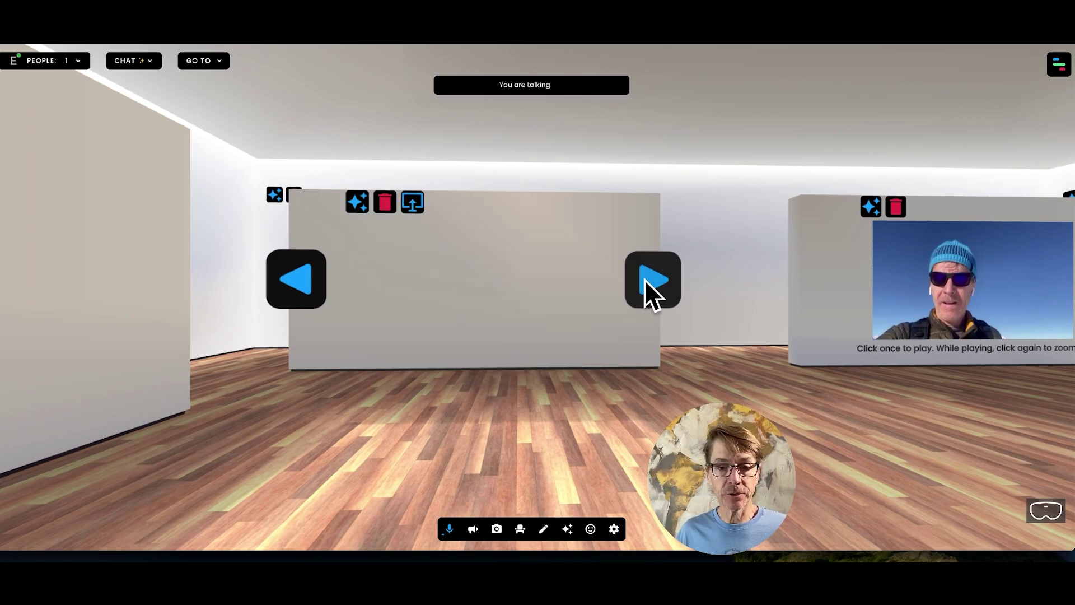
left_click(644, 280)
key("Up")
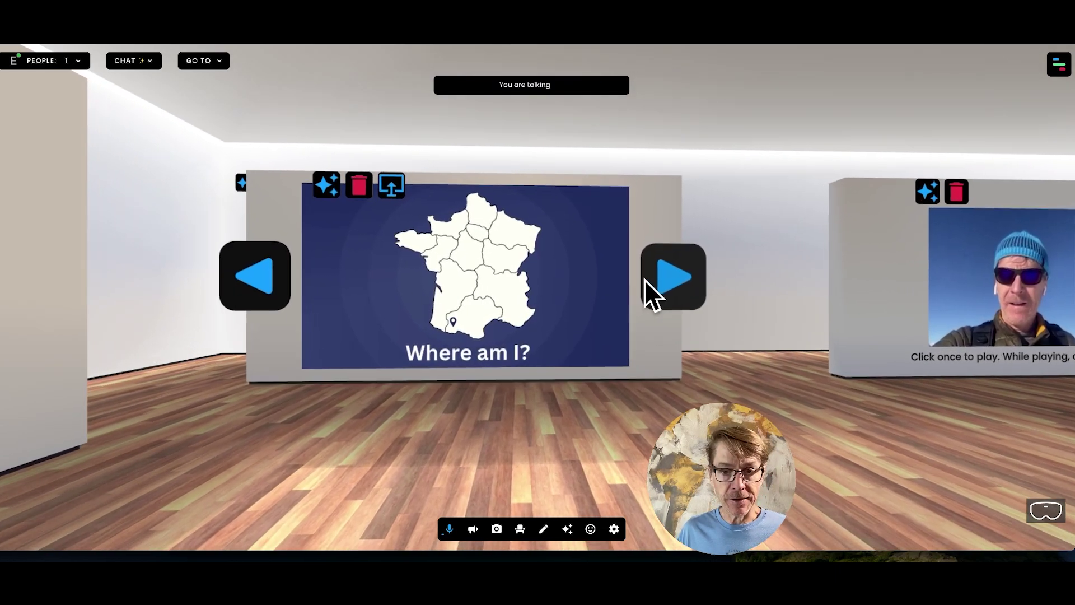
key("Up")
key("Down")
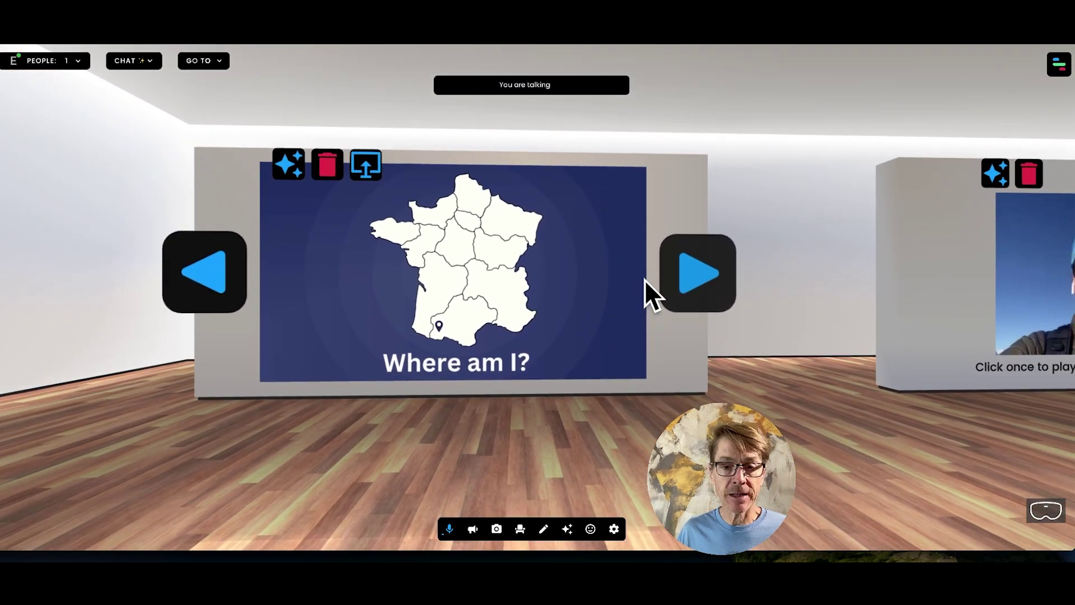
- Walk past the France map to the wall video of the man in the blue hat, play it briefly and pause it
key("Left")
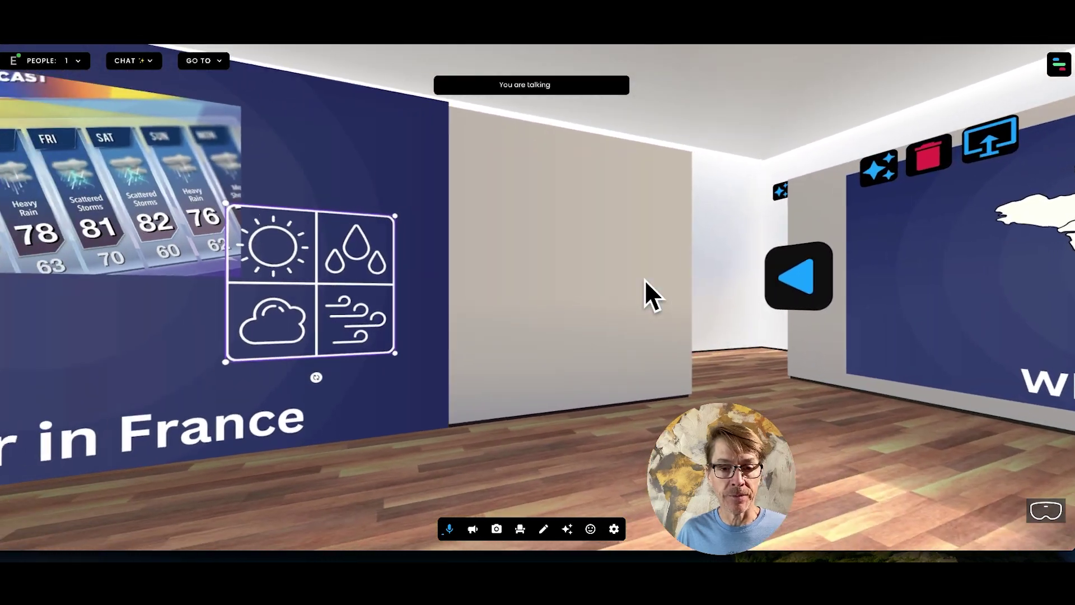
key("Right")
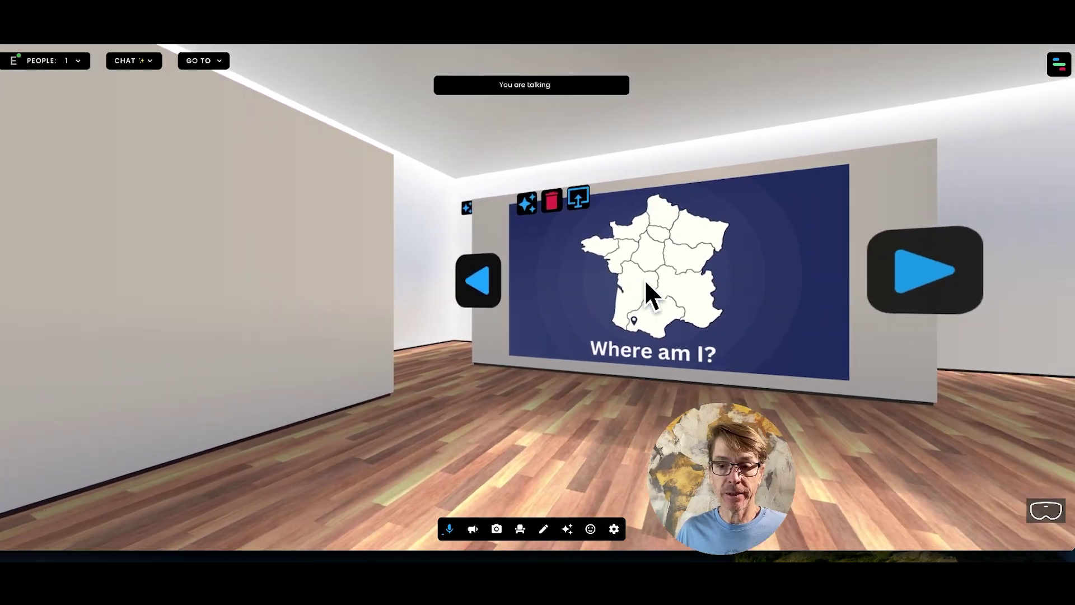
key("Right")
key("Right")
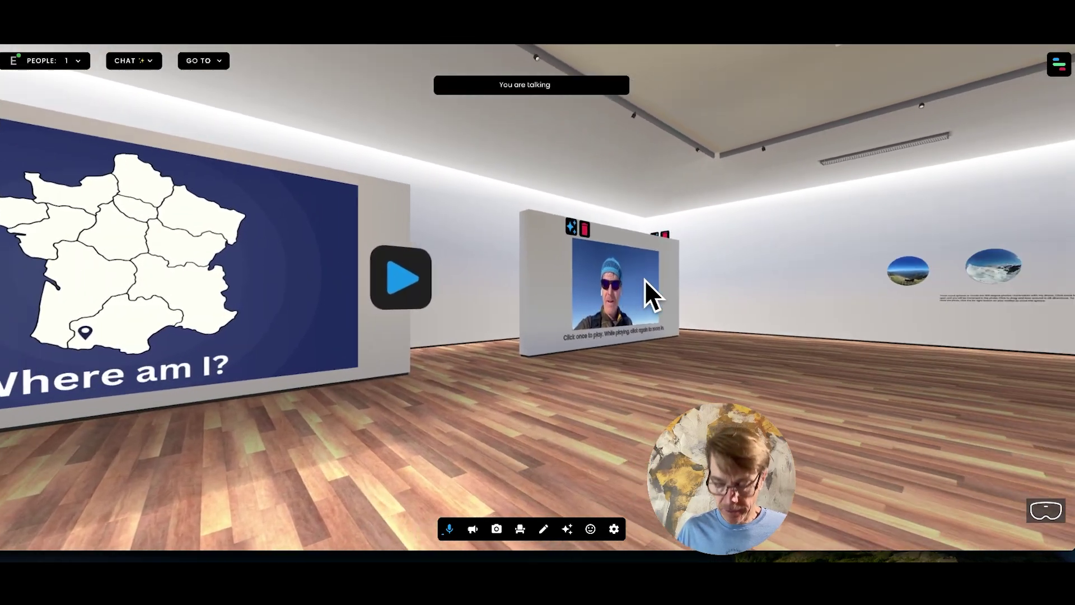
key("Up")
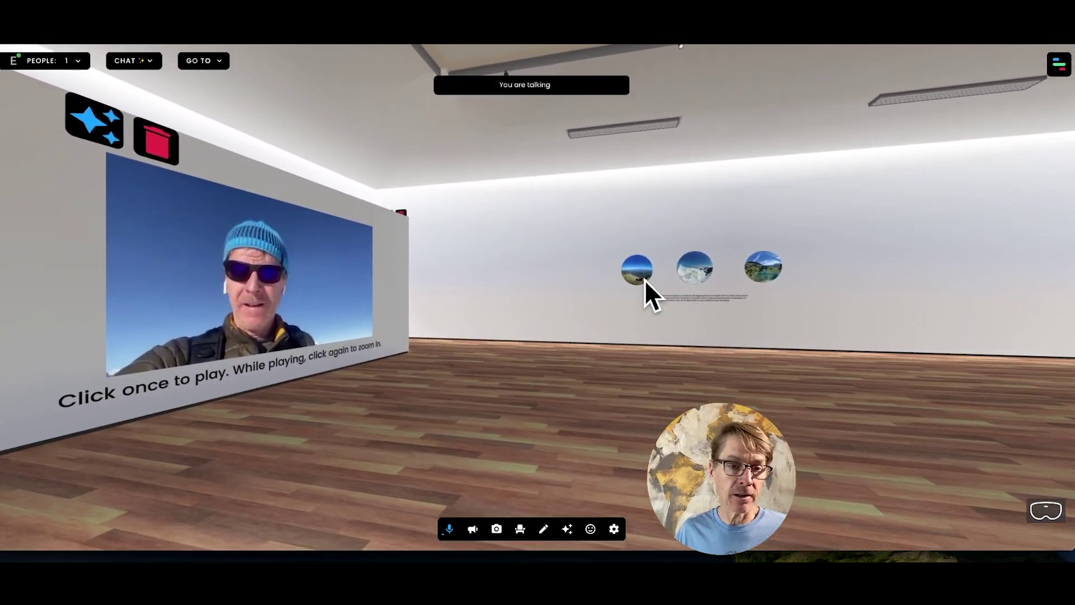
key("Left")
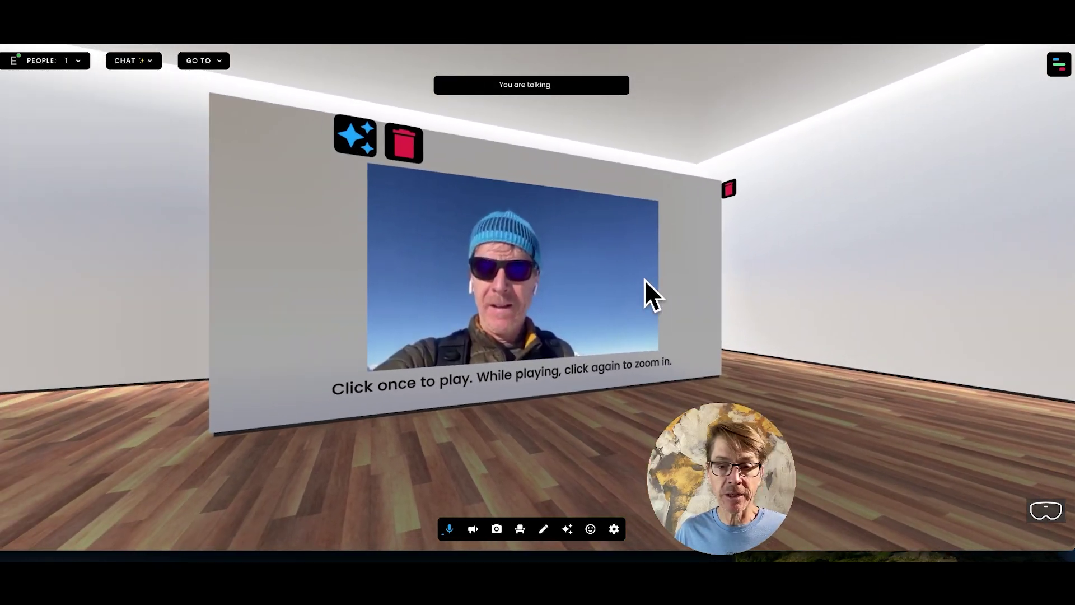
mouse_move(507, 326)
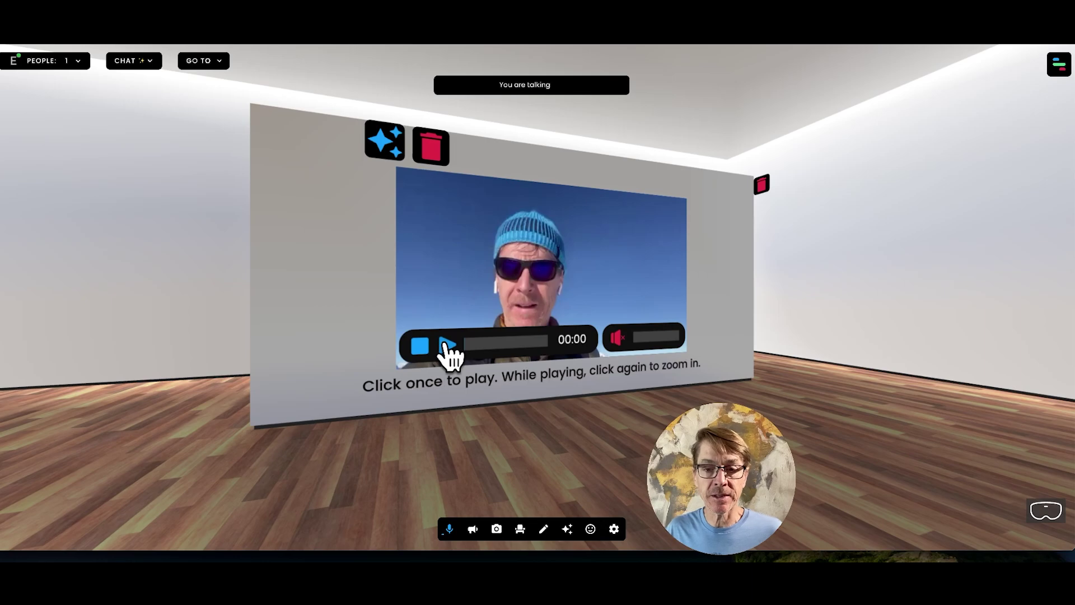
left_click(446, 344)
left_click(446, 344)
- Walk to the three photo spheres, open the first 360-degree mountain photo, look around in it and close it
left_click_drag(421, 451, 590, 394)
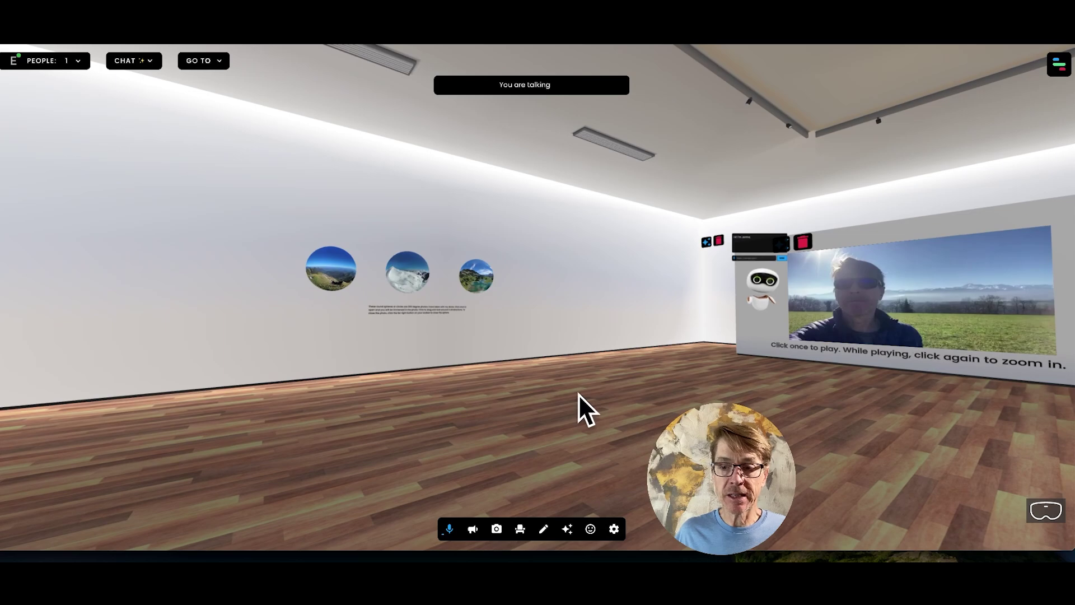
key("w")
key("Left")
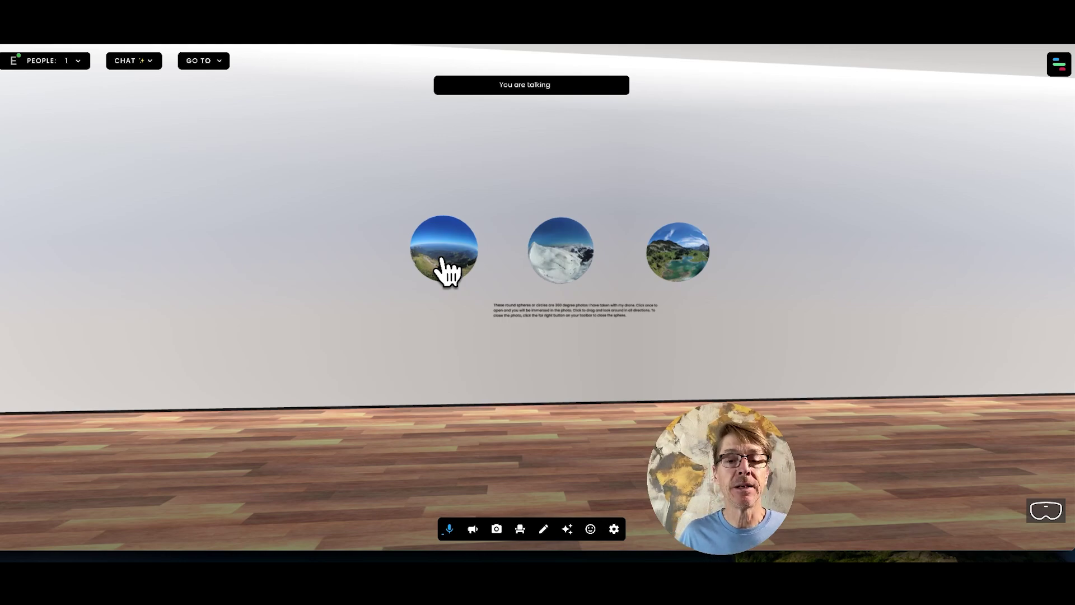
left_click(445, 271)
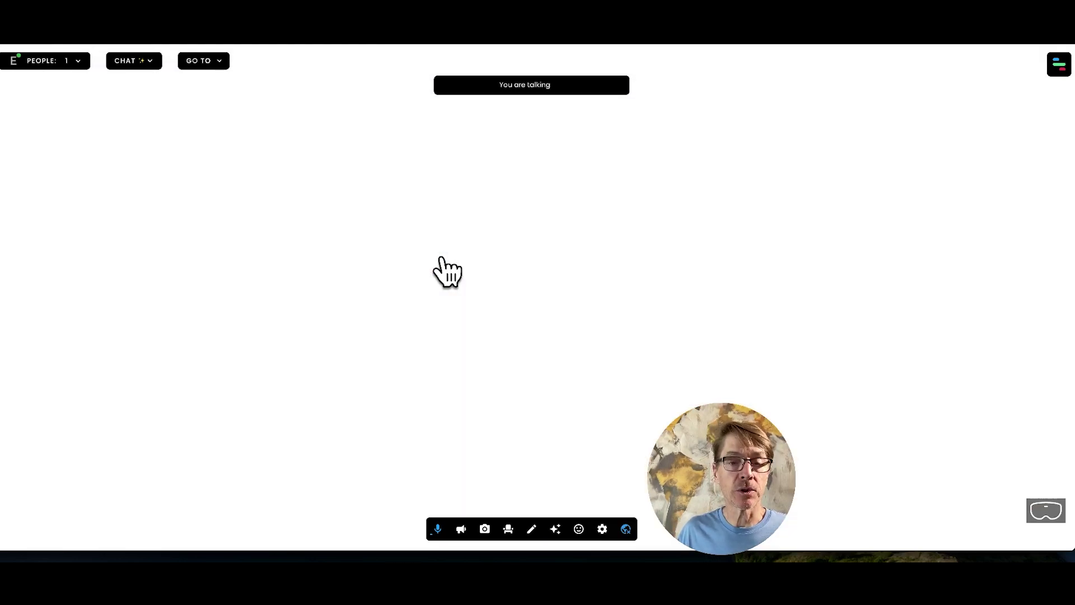
left_click_drag(536, 311, 394, 308)
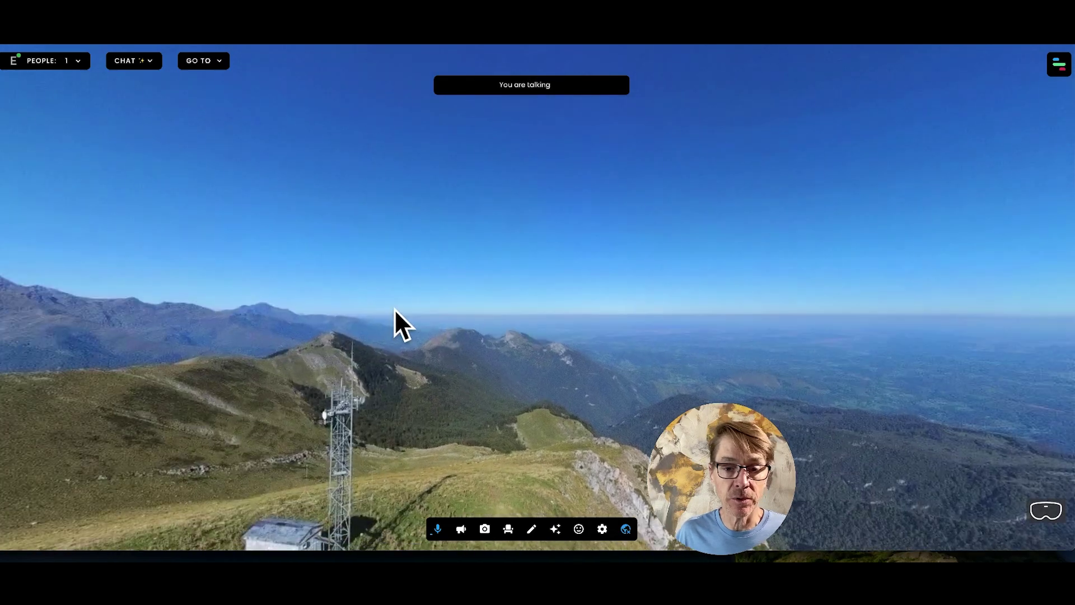
left_click_drag(530, 310, 351, 291)
left_click_drag(452, 287, 465, 307)
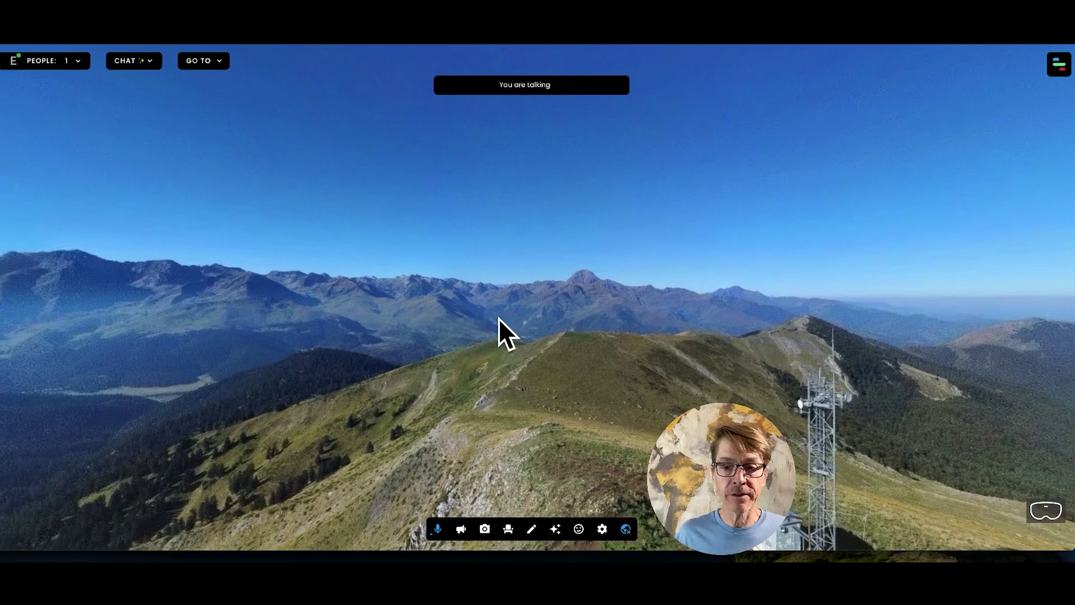
left_click(626, 528)
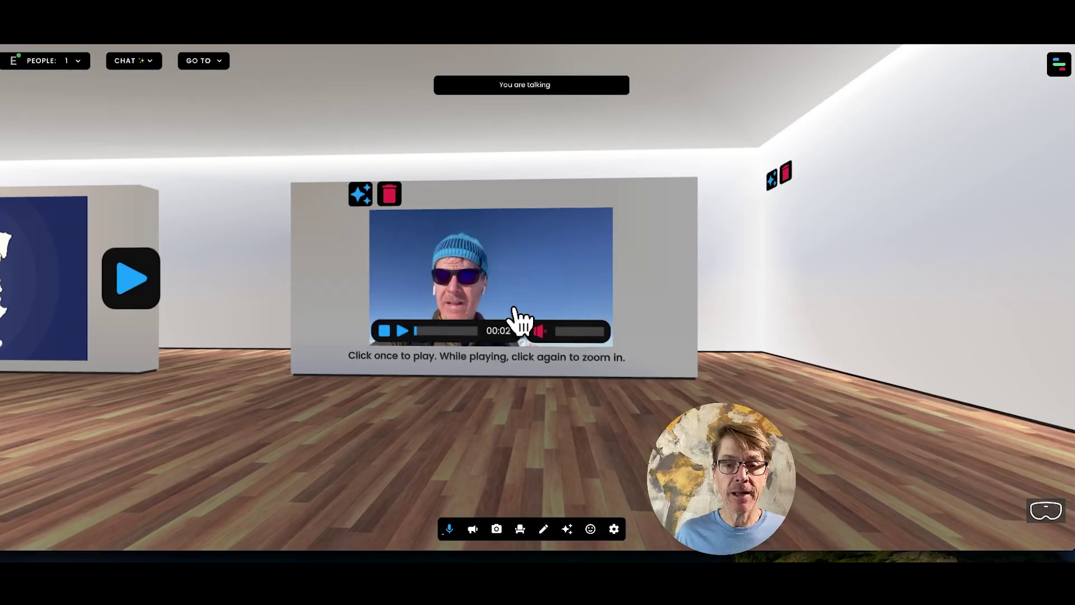
- Return to the photo spheres, open the middle snowy mountain photo, look around its ridges and valleys, and close it
left_click_drag(439, 416, 648, 321)
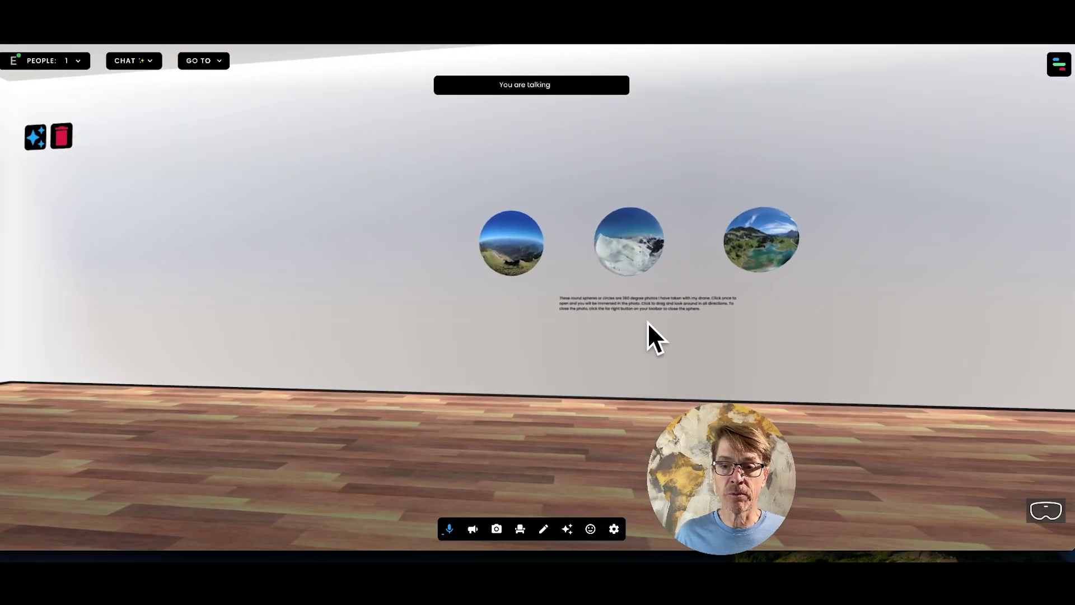
left_click(640, 249)
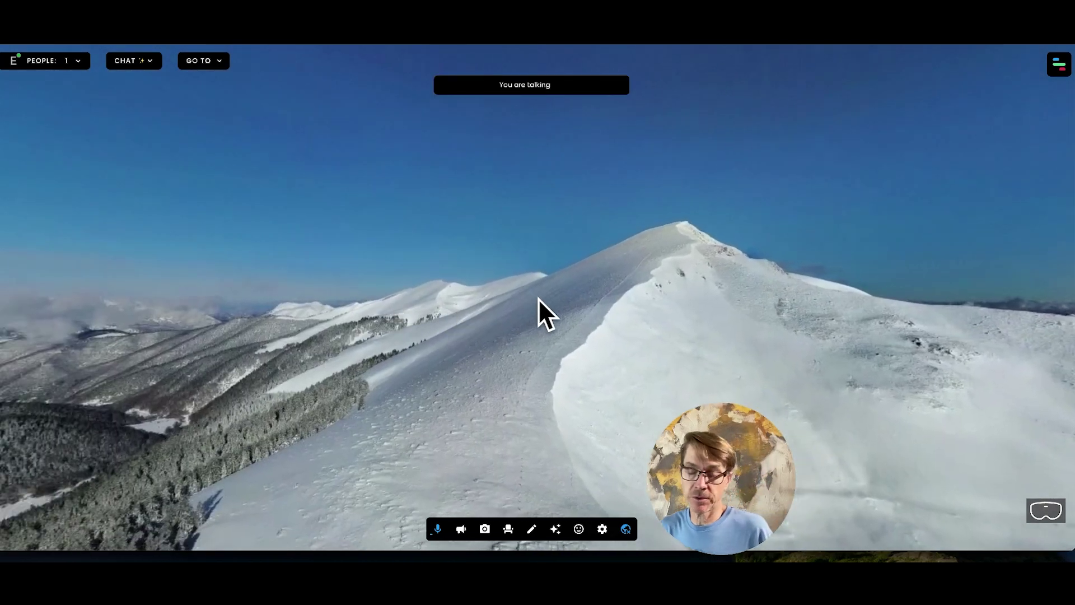
left_click_drag(559, 292, 386, 291)
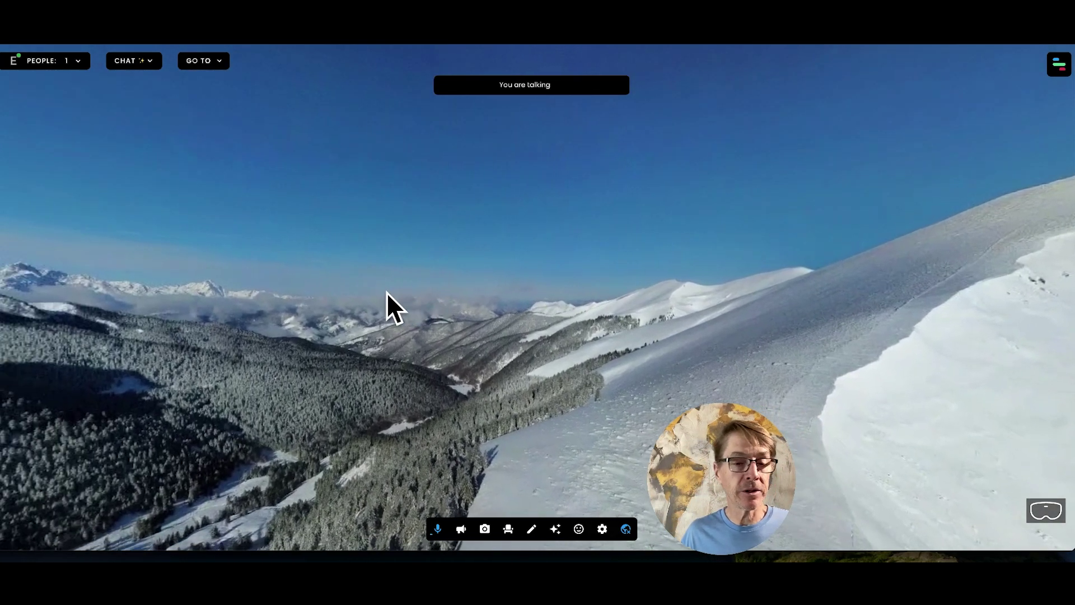
left_click_drag(455, 290, 491, 279)
left_click_drag(327, 330, 520, 304)
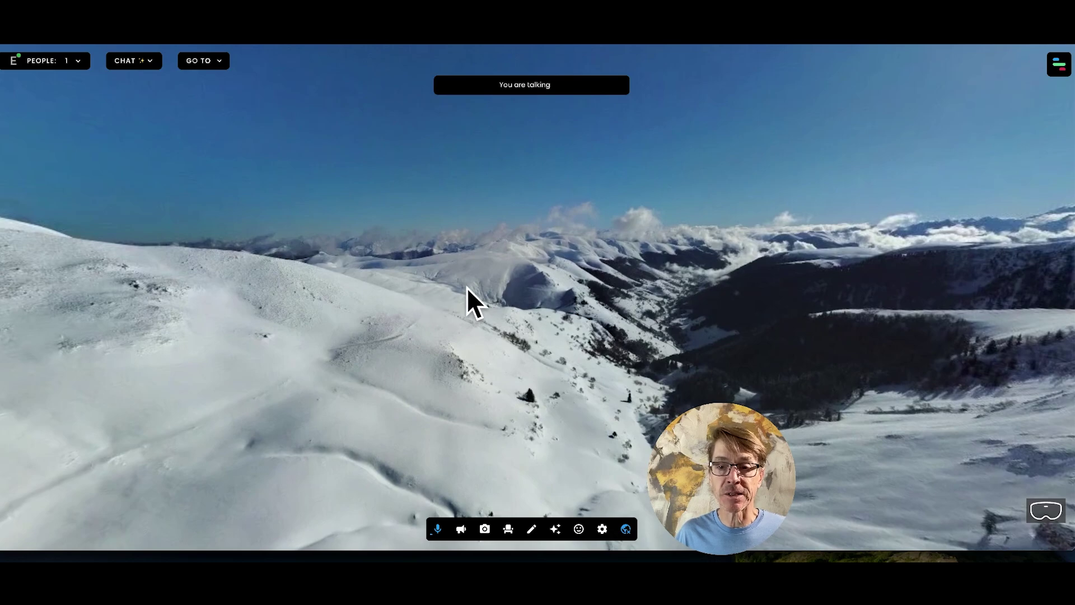
left_click(626, 528)
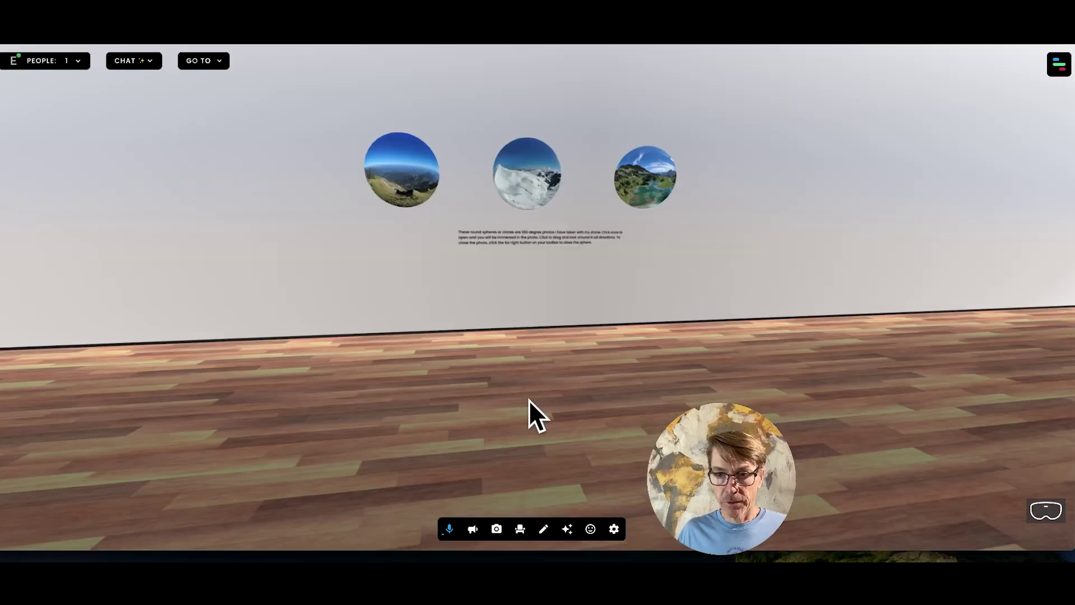
- Look around the gallery from the photo spheres to the "Chateau Du Mauvezin" and "Weather in France" walls
key("Right")
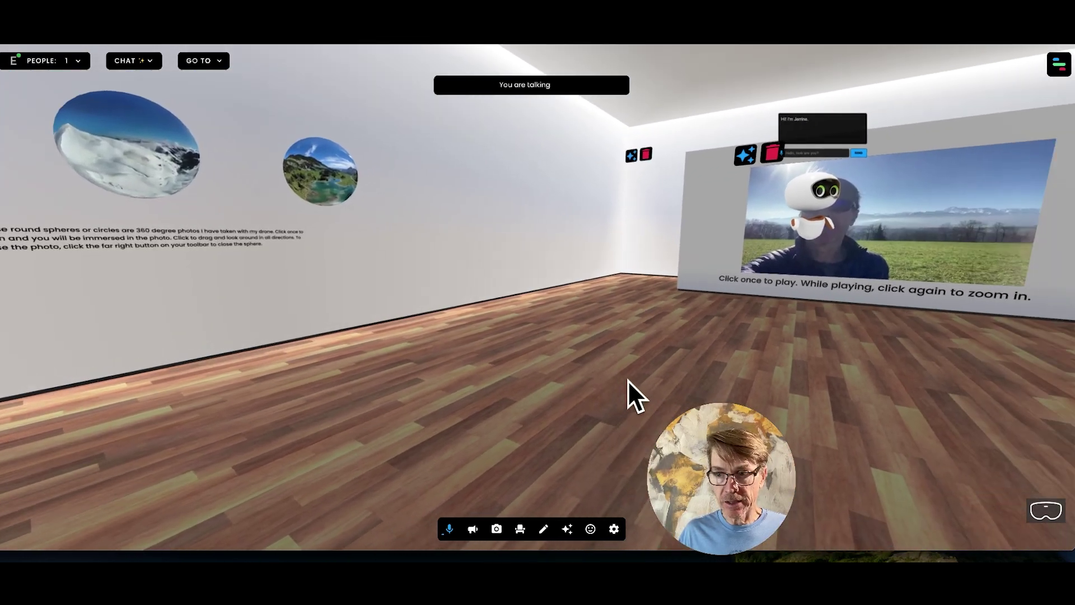
key("Right")
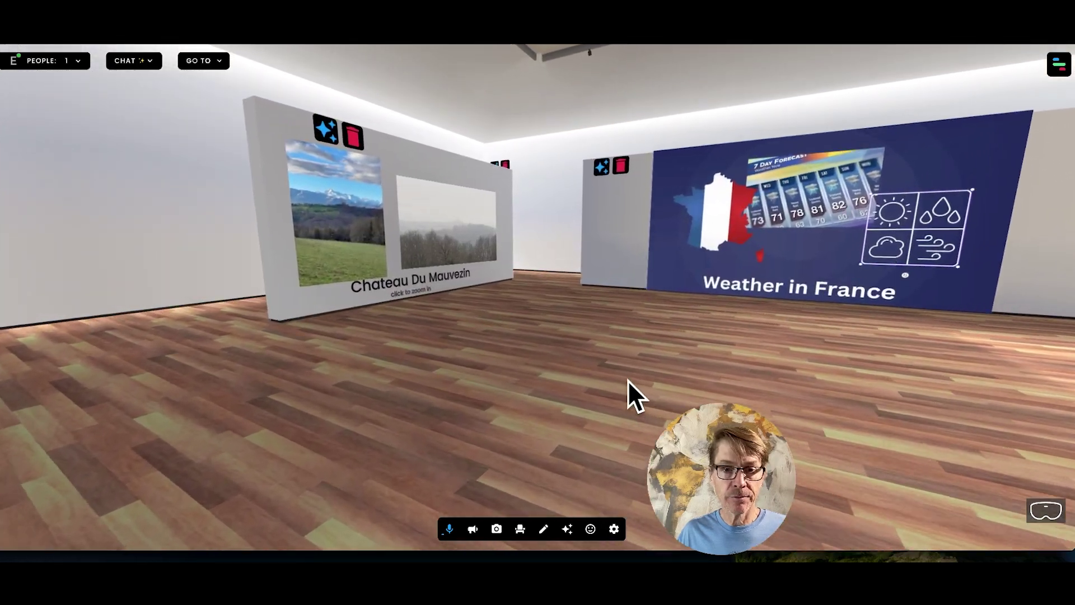
key("Left")
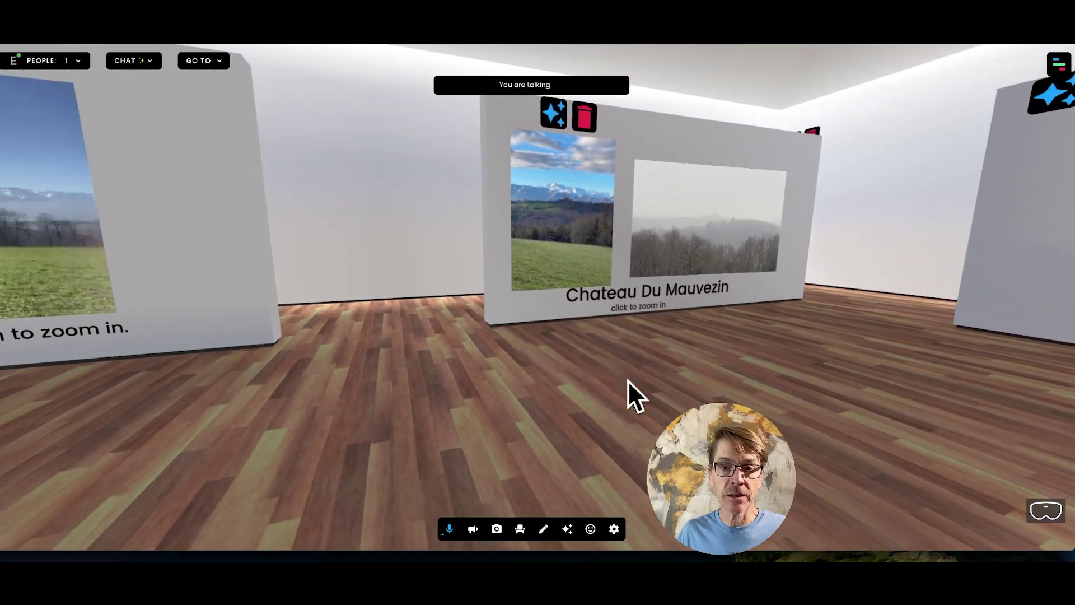
key("Left")
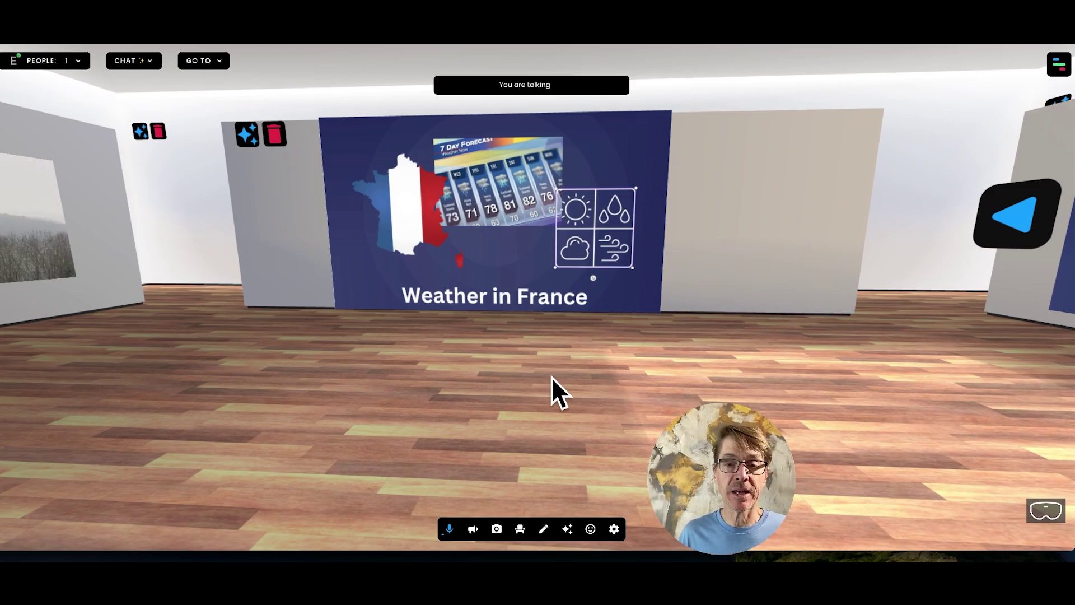
left_click_drag(642, 378, 670, 380)
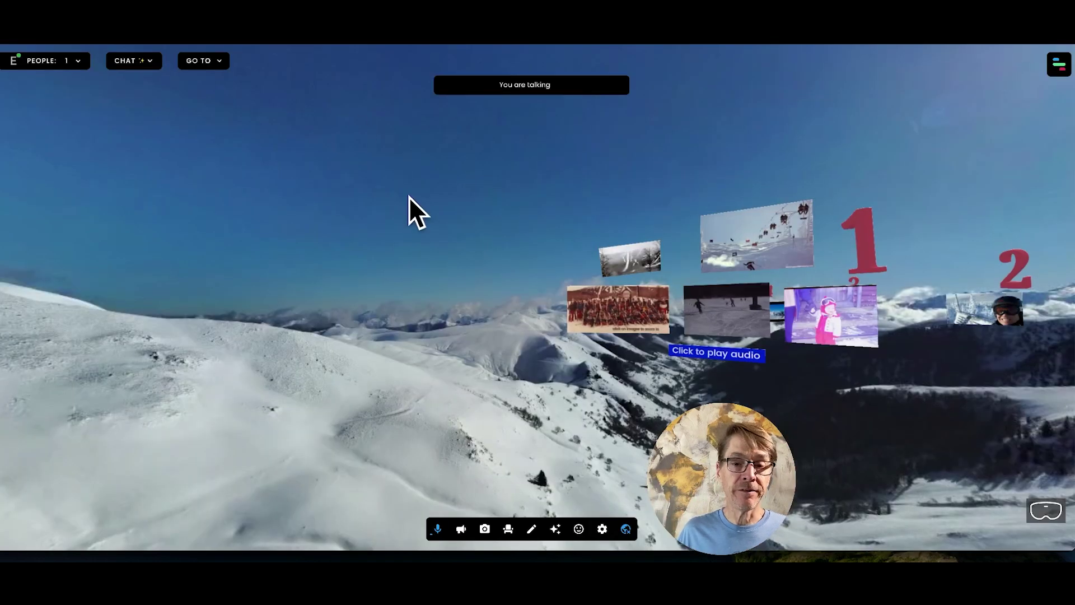
- Look around the snowy 360-degree scene at the "Immersive Presentations" board and the numbered photo groups
left_click_drag(420, 248, 274, 243)
left_click_drag(565, 240, 371, 275)
mouse_move(508, 253)
left_mouse_down()
mouse_move(470, 263)
mouse_move(509, 260)
left_mouse_up()
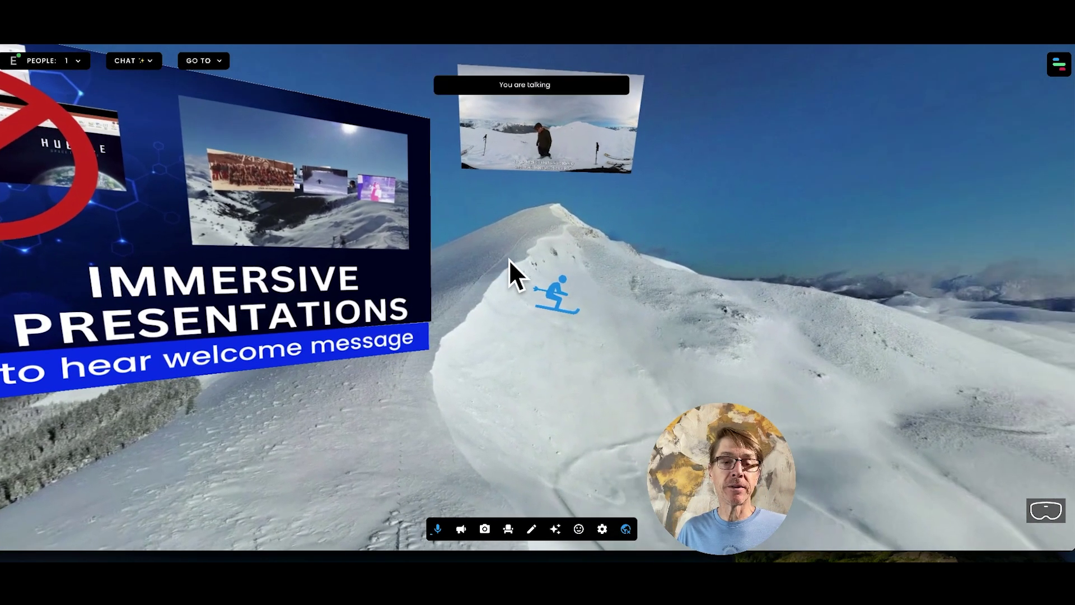
left_click_drag(591, 340, 569, 340)
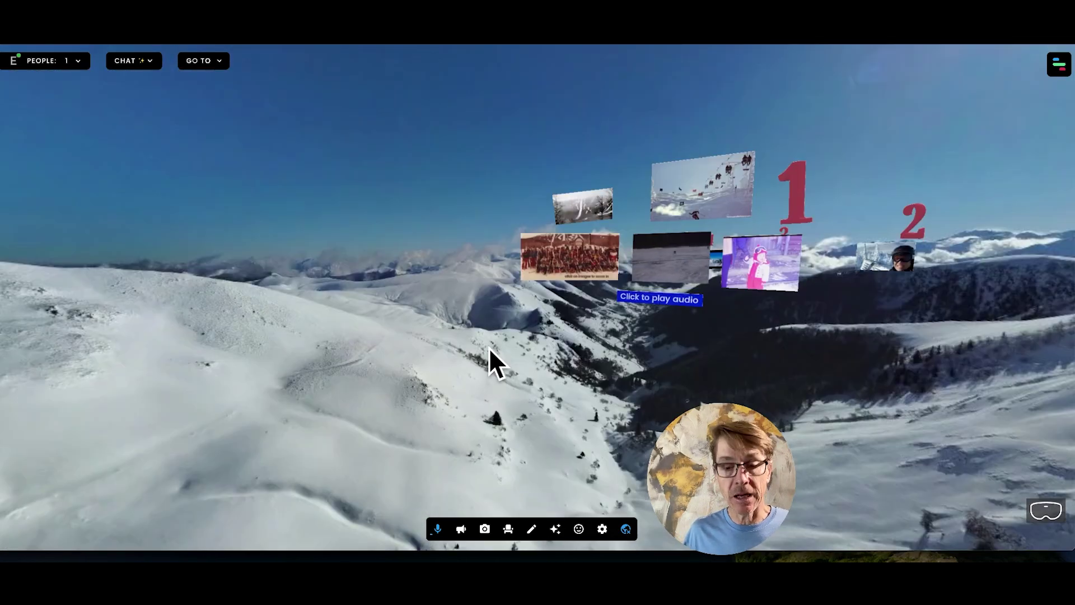
left_click_drag(344, 391, 424, 380)
left_click_drag(290, 406, 291, 372)
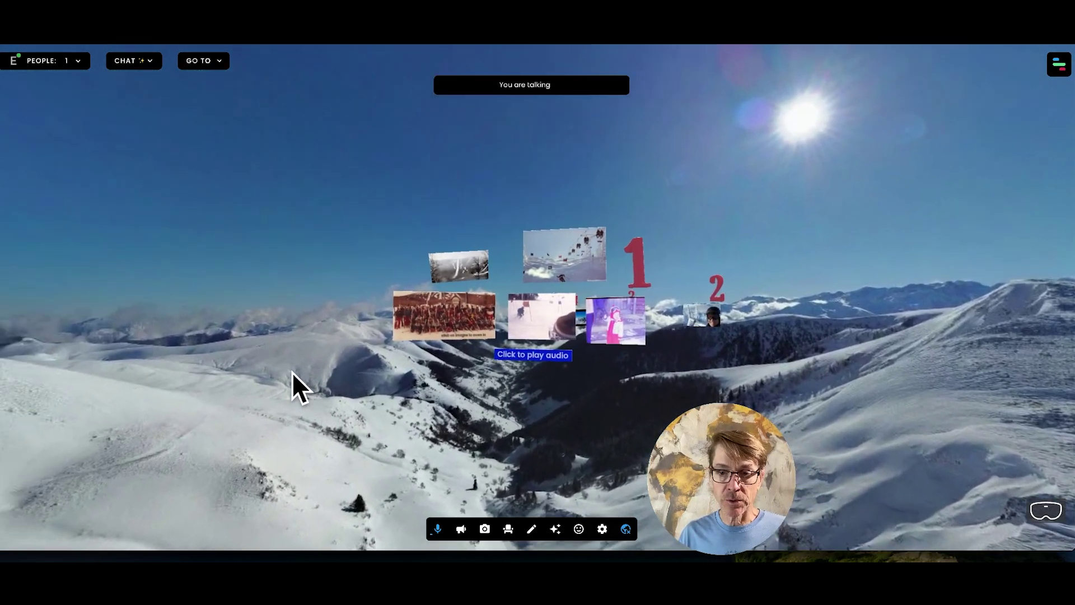
- Move up to photo group 1 and zoom in on the picture of the child in ski goggles
key("w")
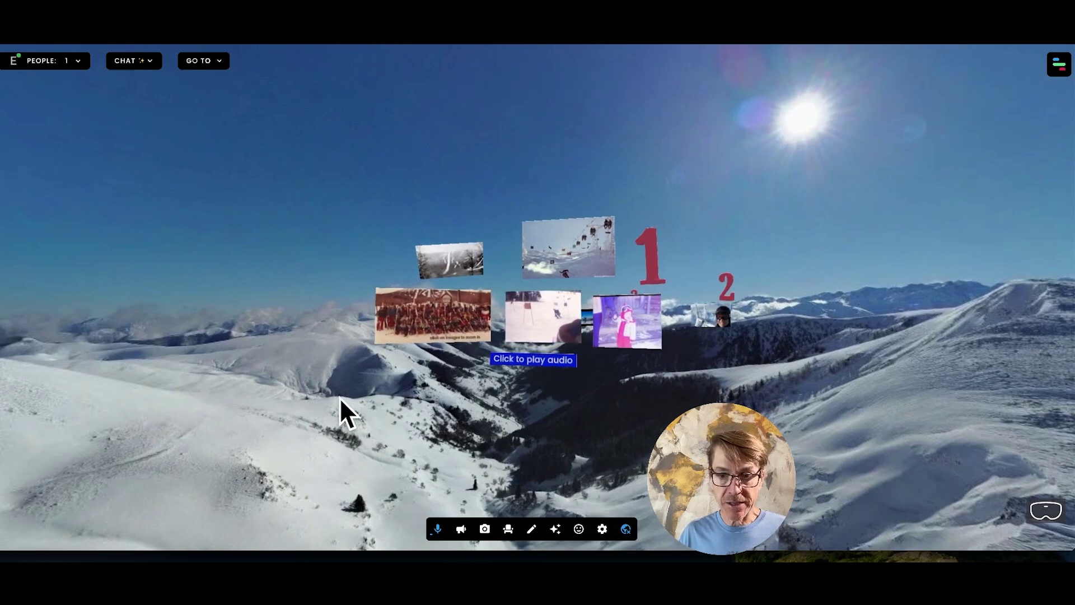
mouse_move(571, 316)
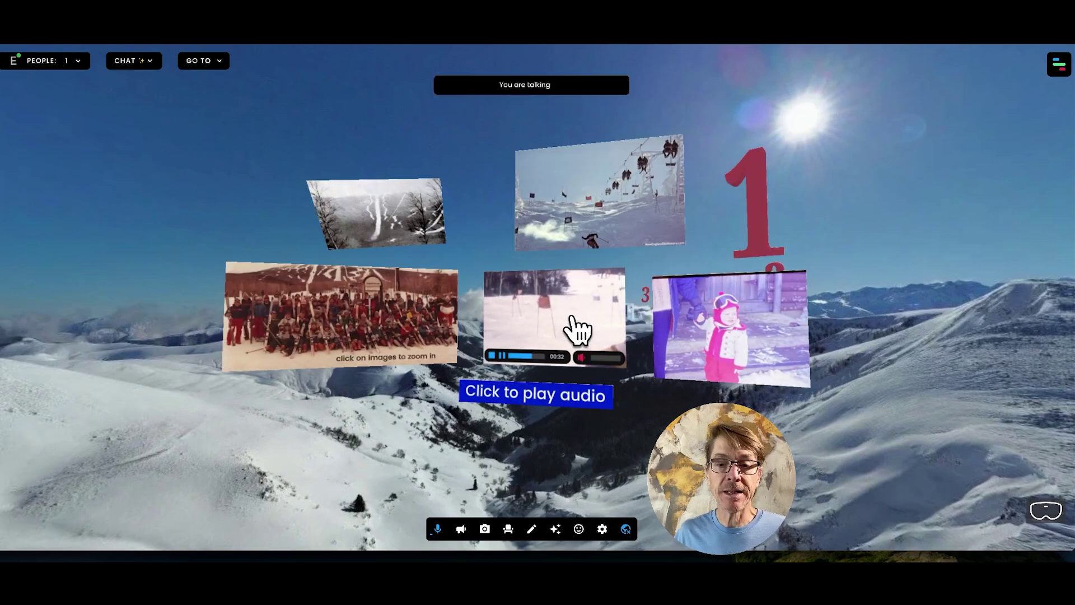
left_click(716, 329)
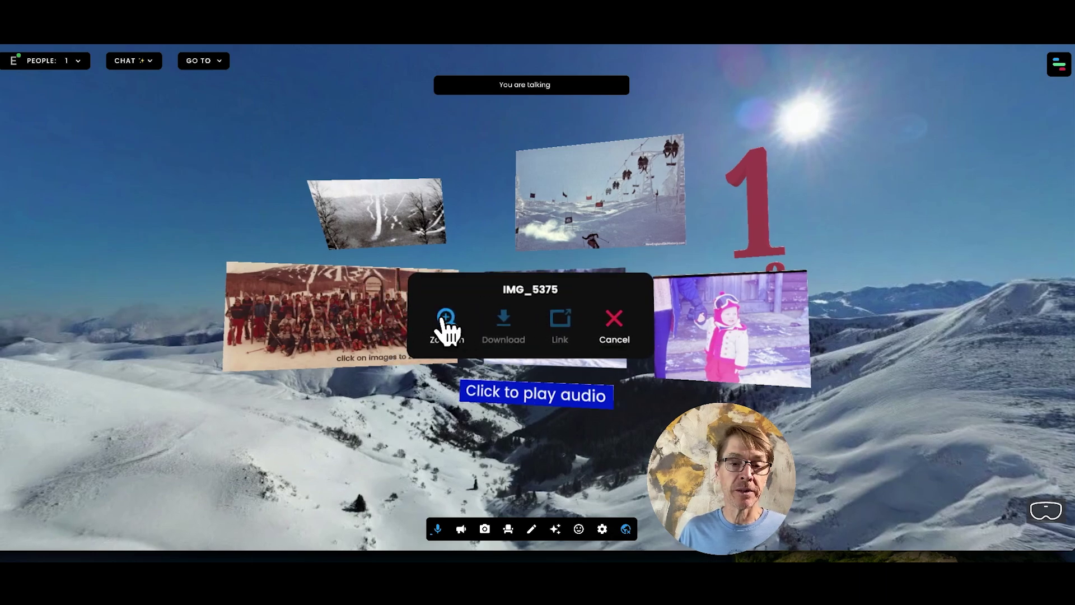
left_click(438, 322)
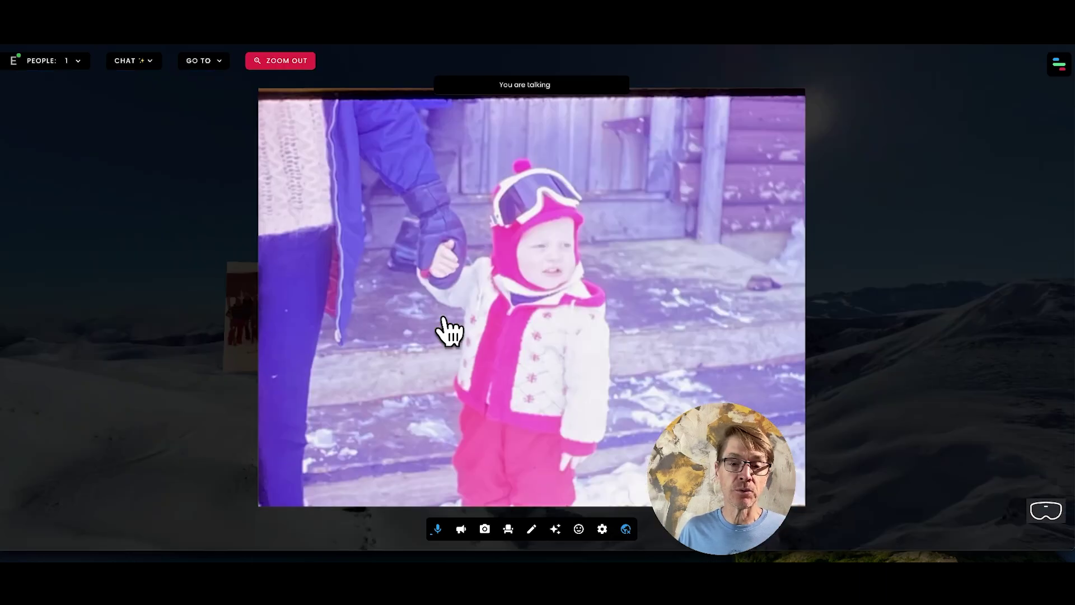
- Close the zoomed picture of the child and move past photo group 1 towards groups 2 and 3
left_click(869, 388)
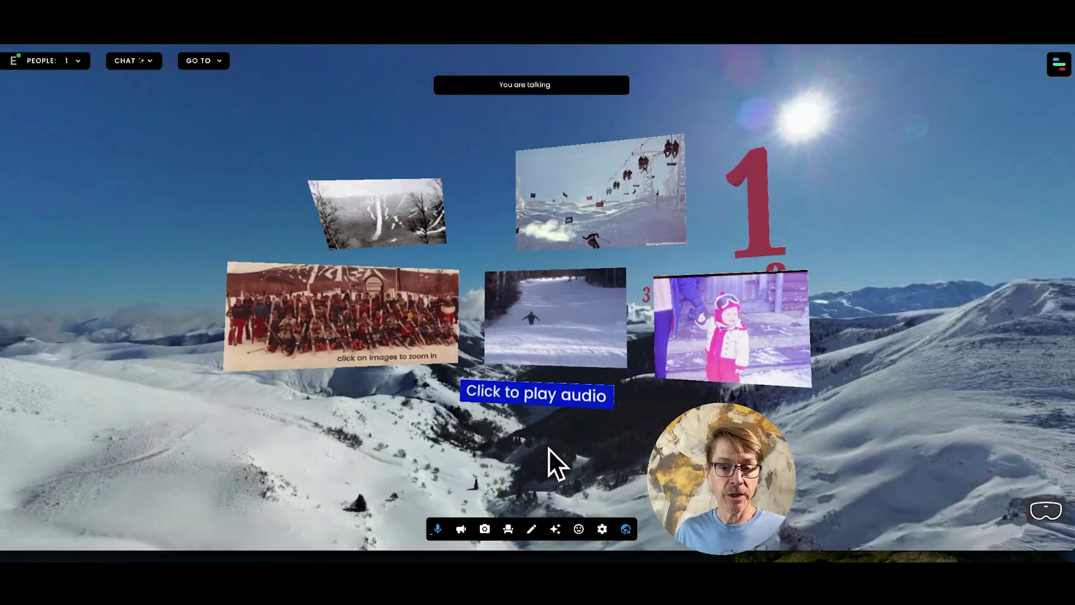
left_click_drag(500, 435, 581, 428)
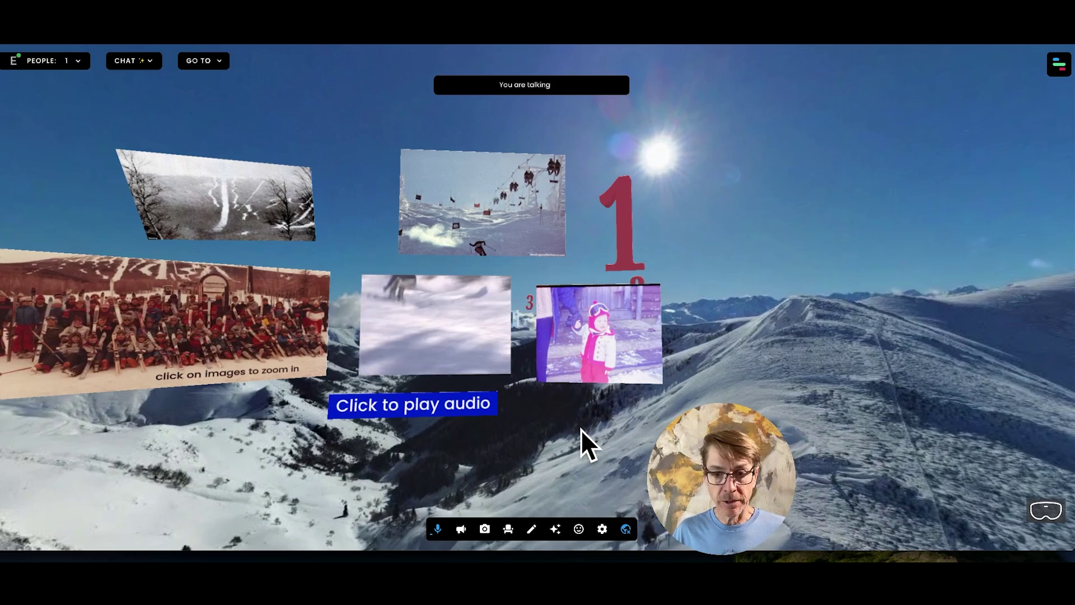
key("w")
key("w")
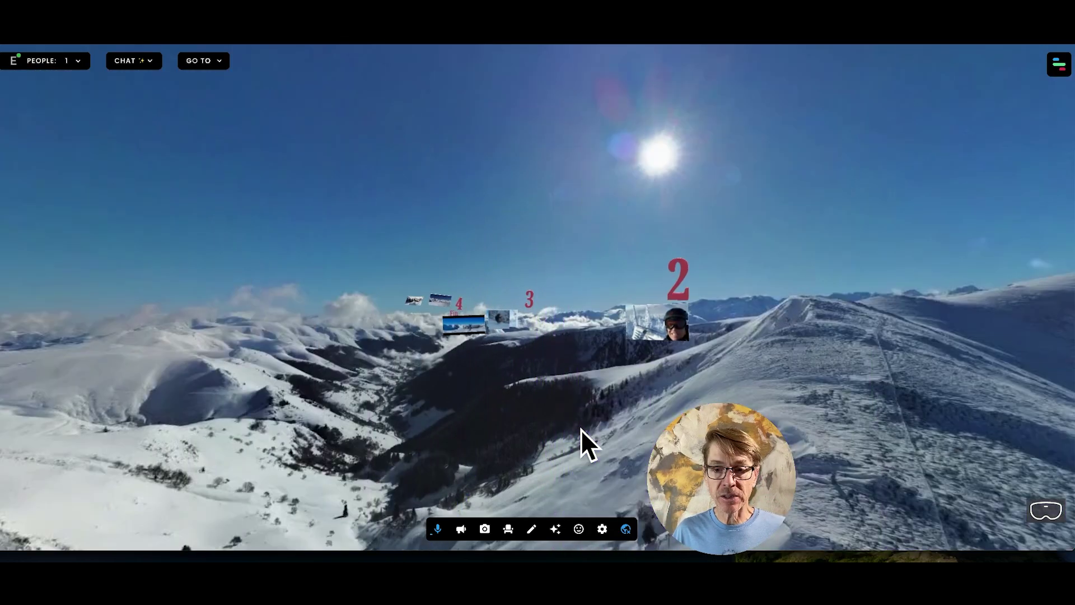
key("Right")
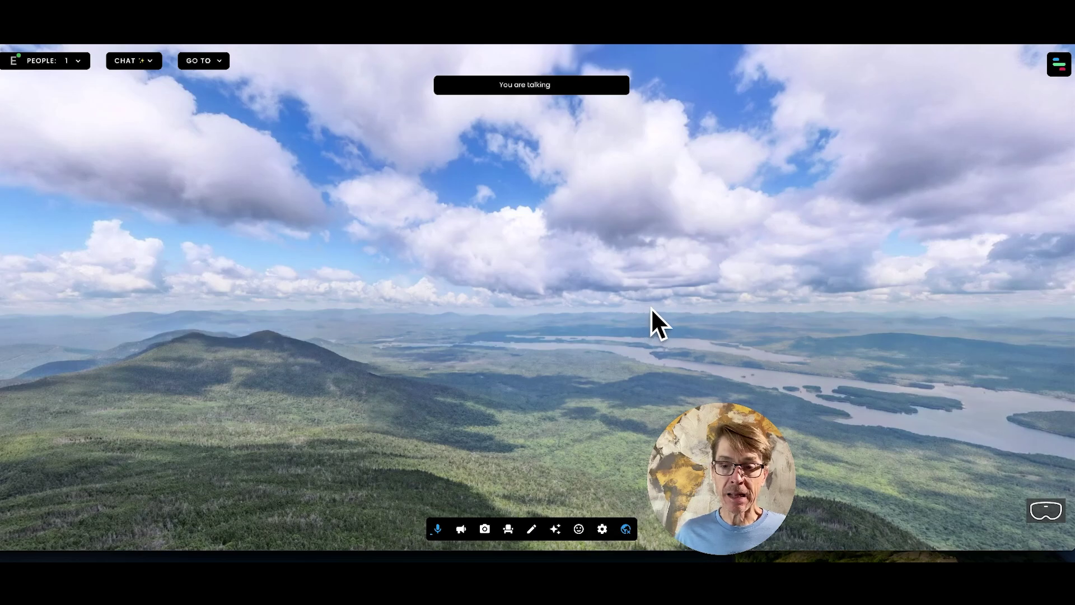
- Look around the mountaintop scene and walk along the graffiti wall to the billboard with the 1999–2024 timeline
left_click_drag(681, 300, 435, 312)
left_click_drag(577, 311, 391, 316)
left_click_drag(542, 326, 482, 327)
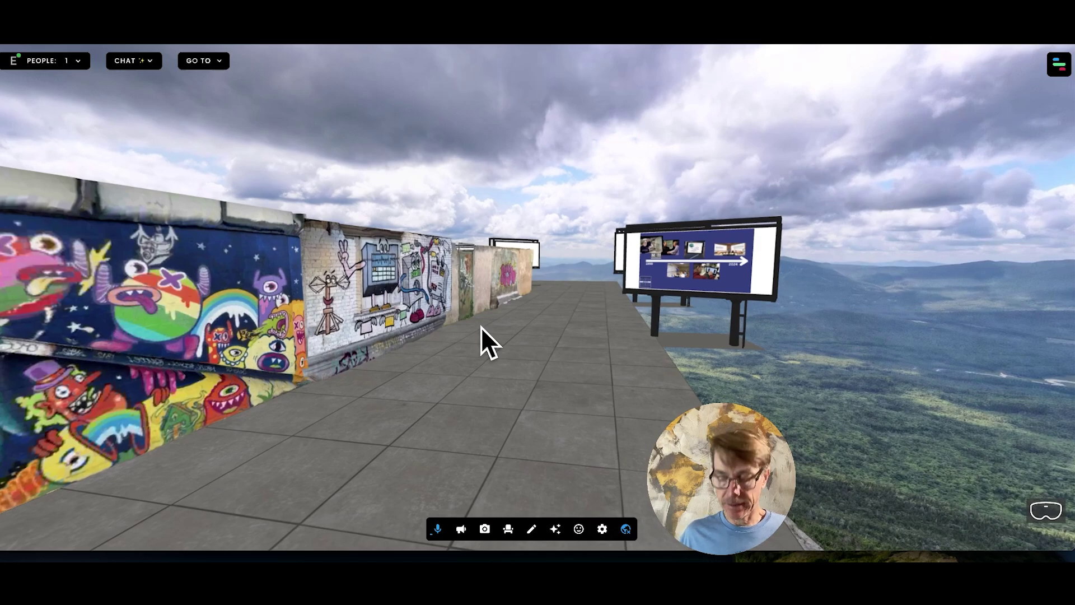
key("w")
key("w")
key("Right")
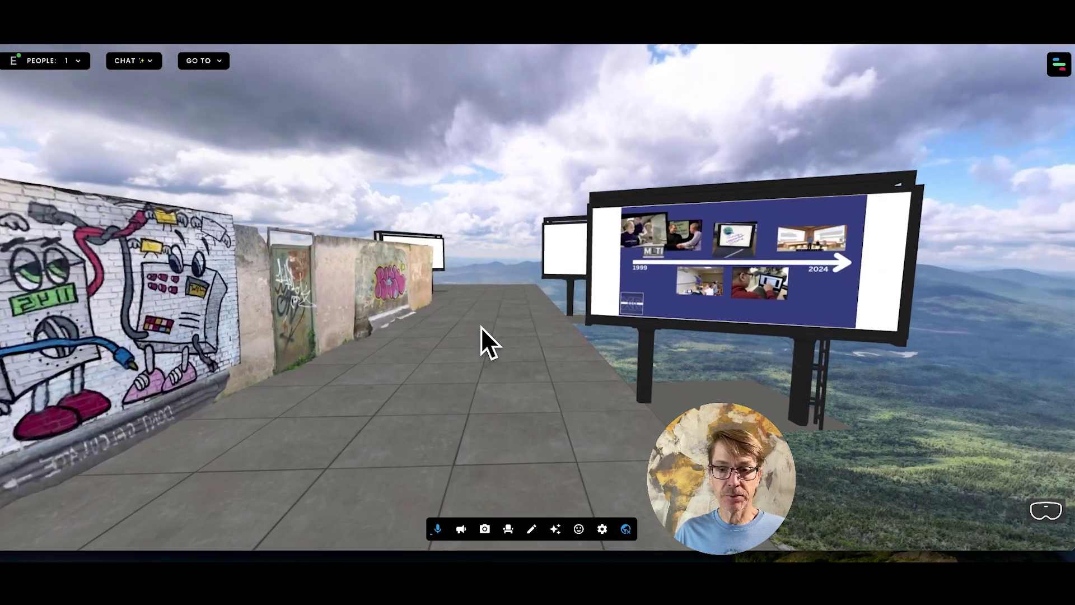
- Zoom in on the 1999–2024 timeline image on the billboard and close it
left_click(760, 282)
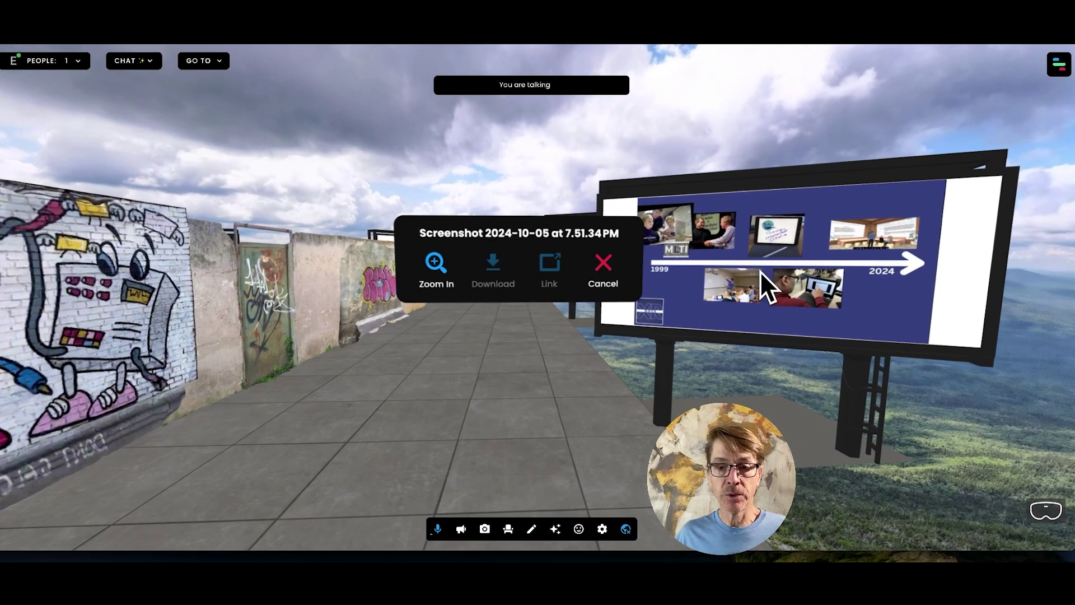
left_click(446, 263)
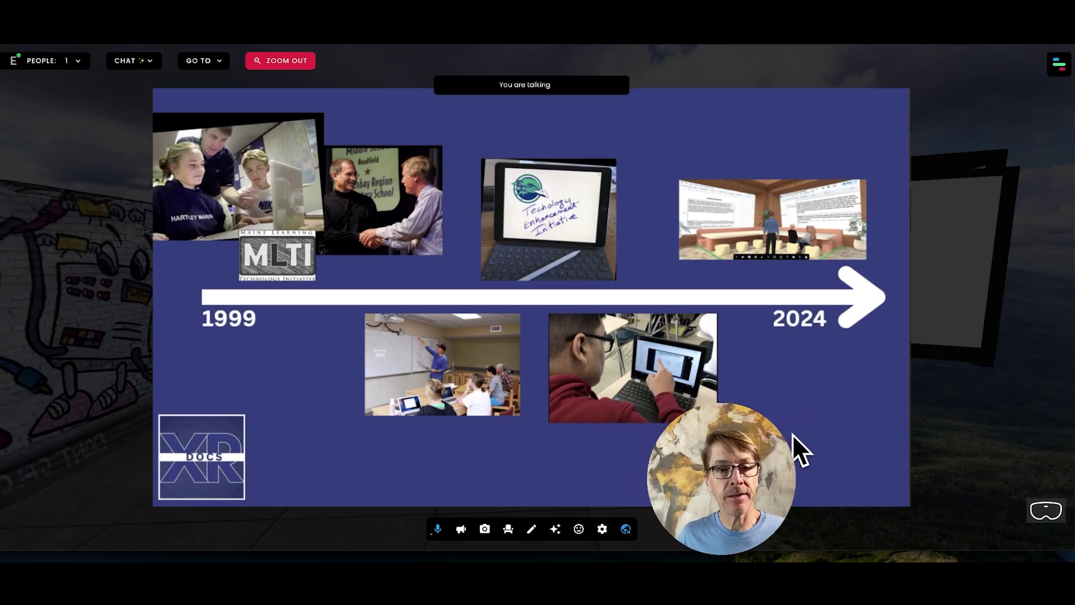
left_click(931, 434)
- Walk along the graffiti wall past the "Accessibility" billboard to the billboard with the WebXR devices
key("w")
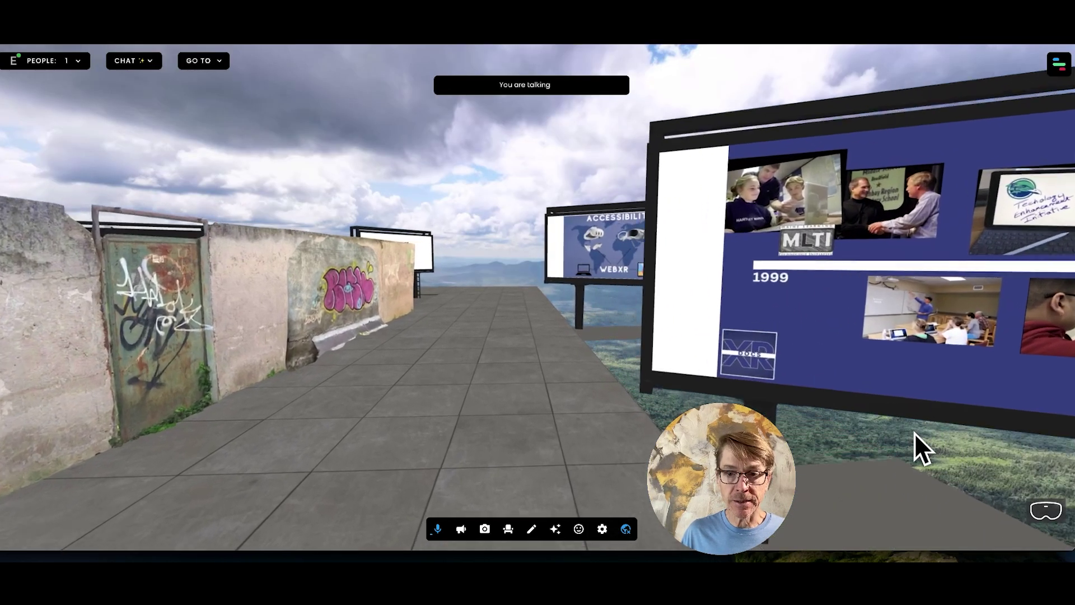
key("w")
key("Left")
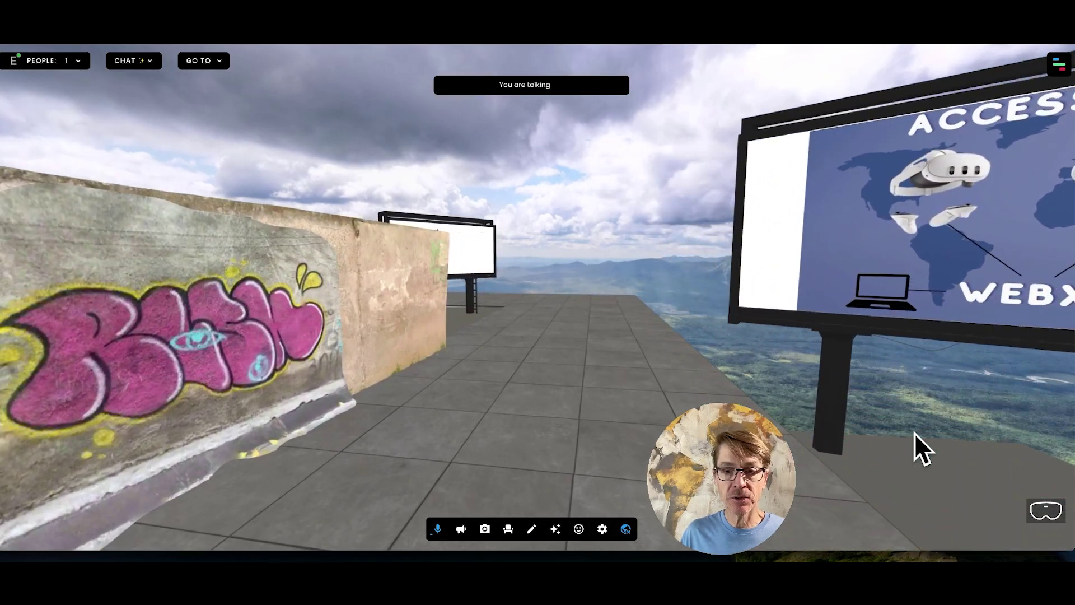
key("s")
key("s")
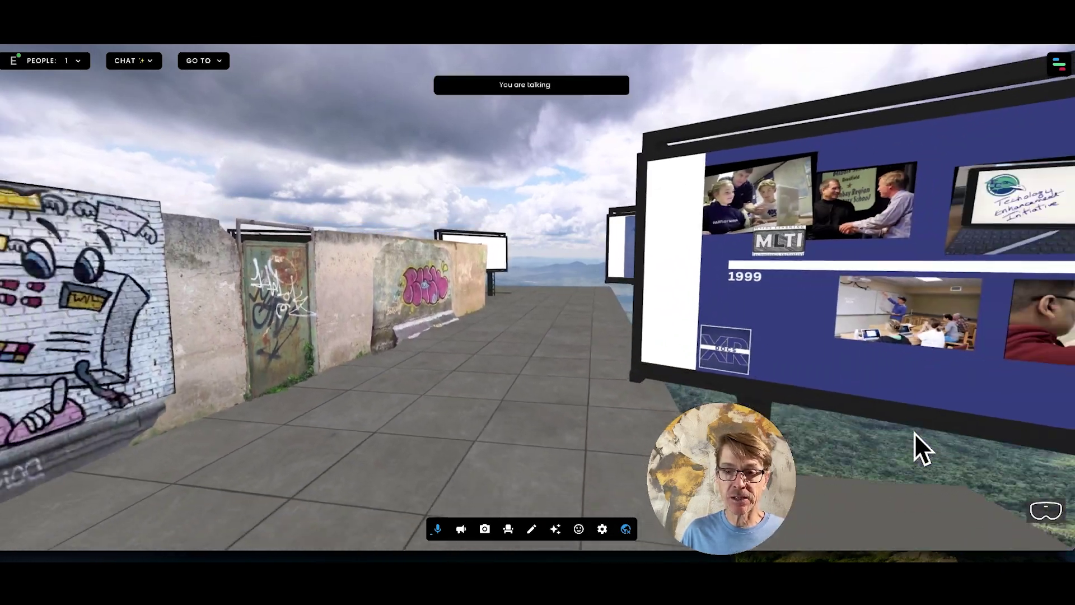
key("w")
key("w")
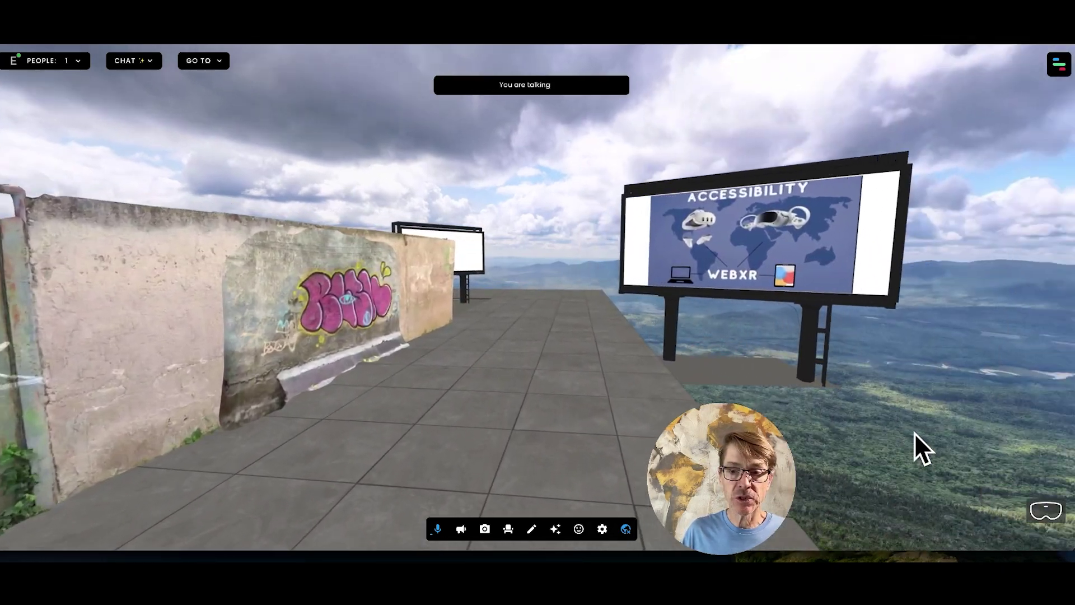
key("w")
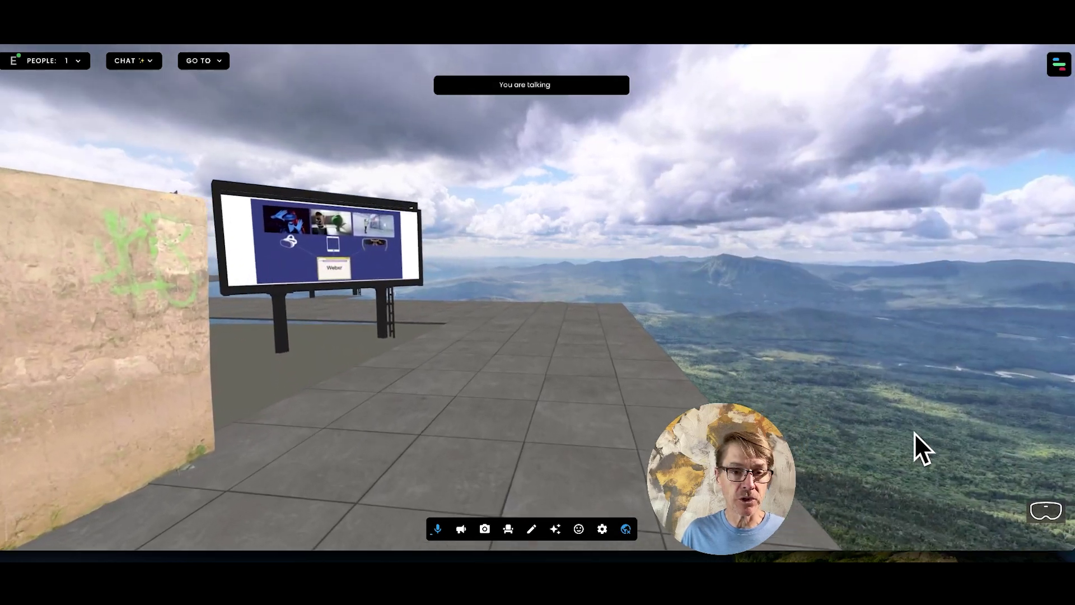
key("Right")
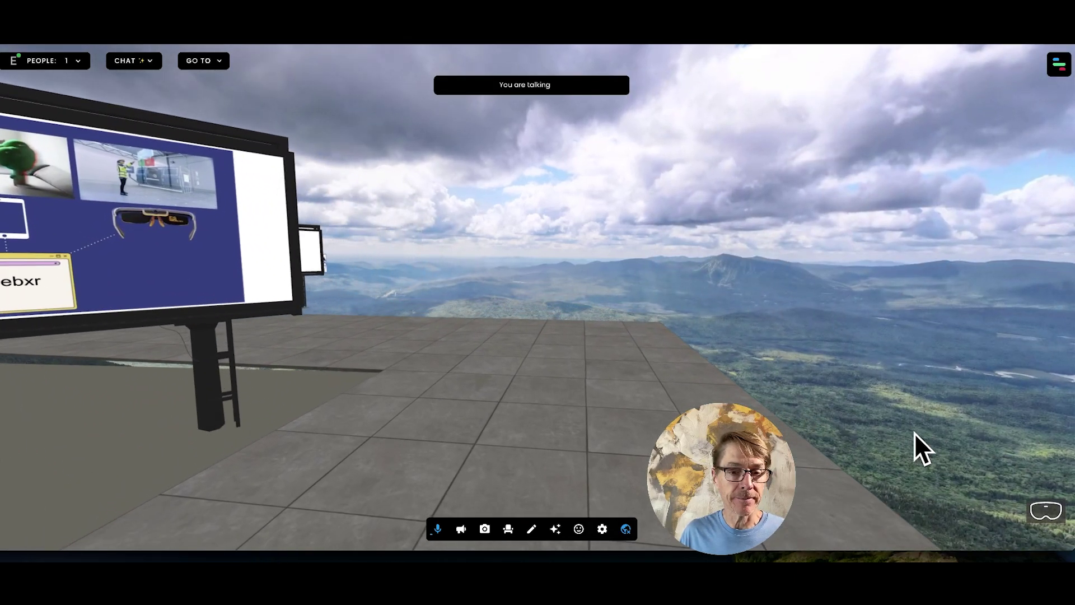
- Turn around on the platform and approach the billboard with the tablet, laptop, headset and learning app logos
key("Left")
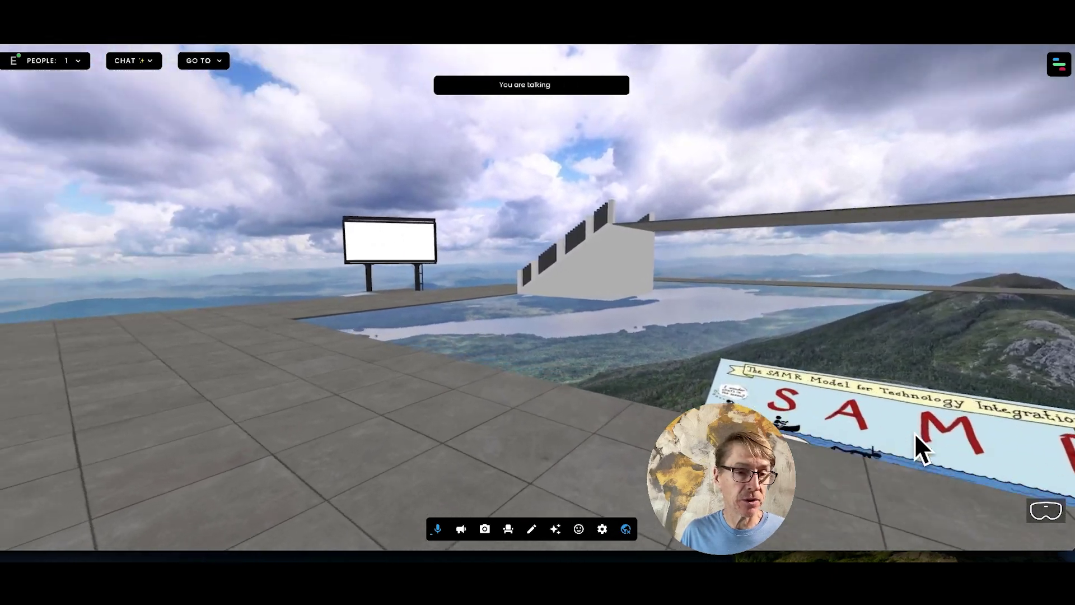
key("Left")
key("w")
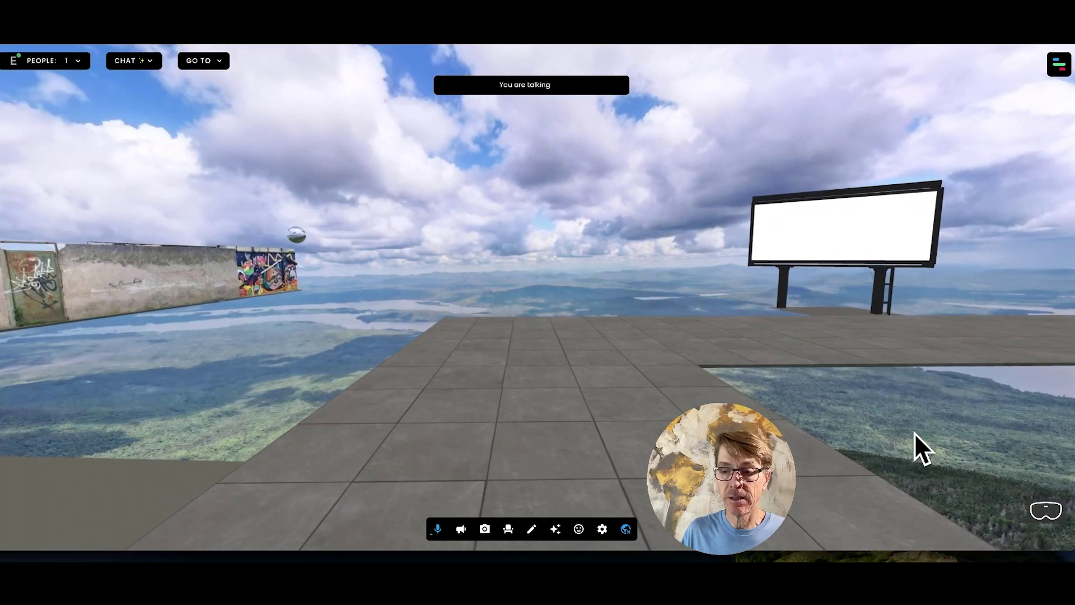
key("Right")
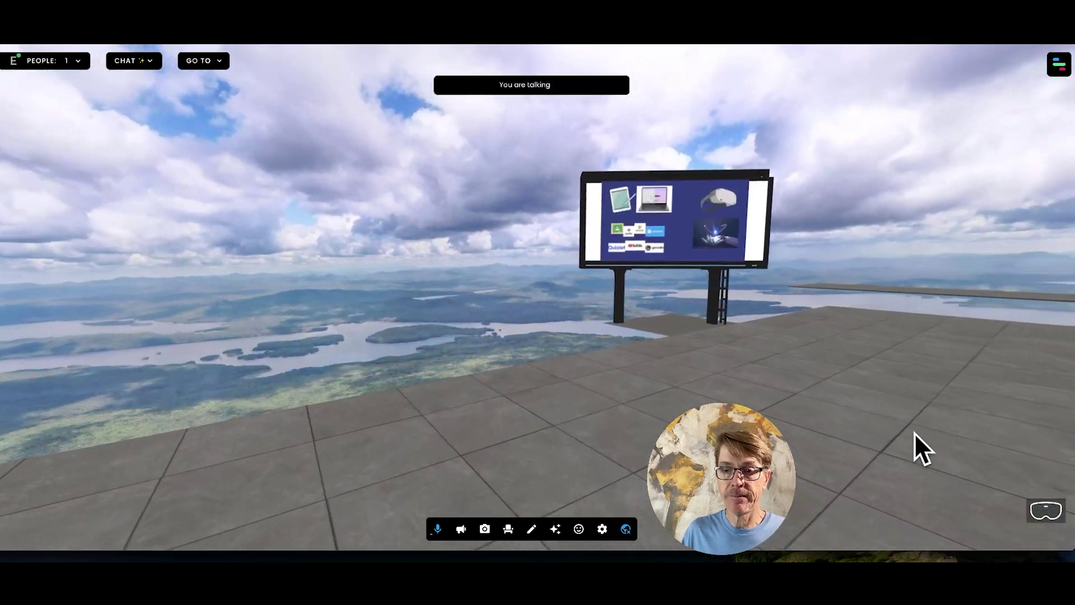
key("Right")
key("w")
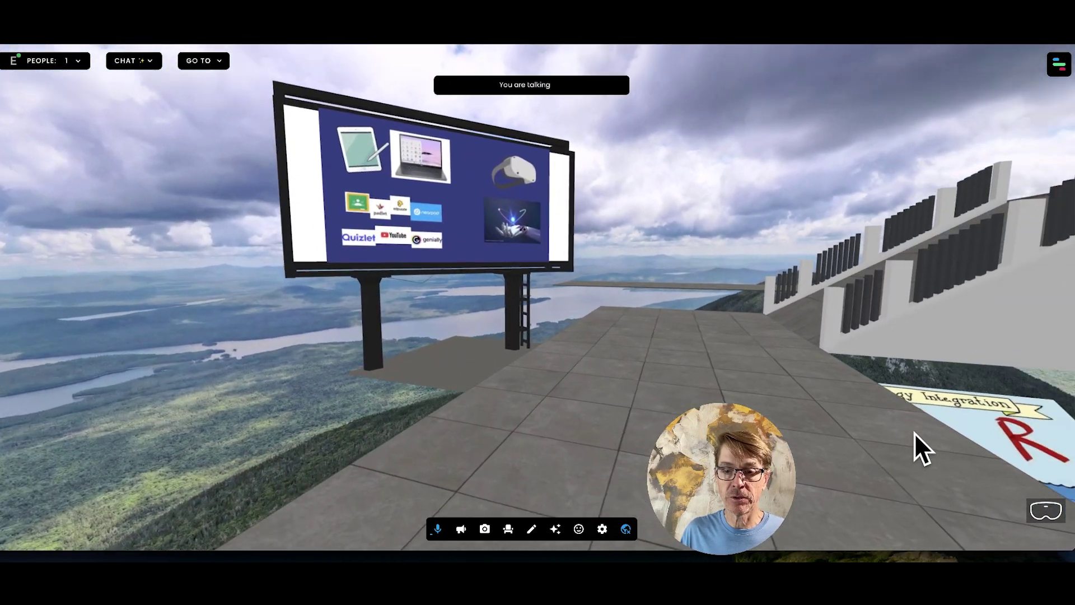
- Cross the raised walkway and go down its far stairs towards the goggles-face "USA" sign
key("Right")
key("w")
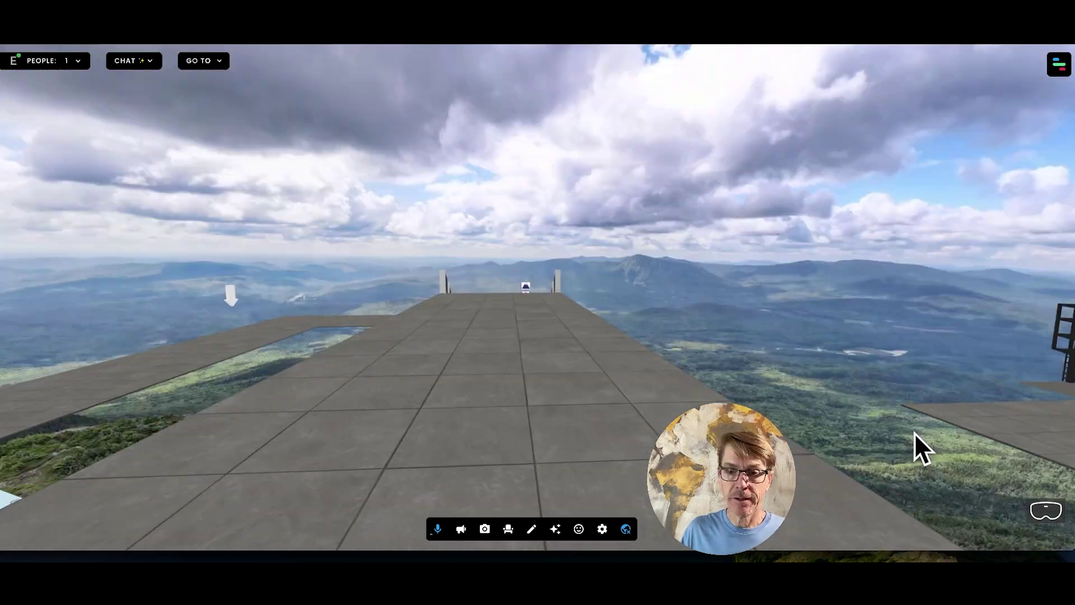
key("w")
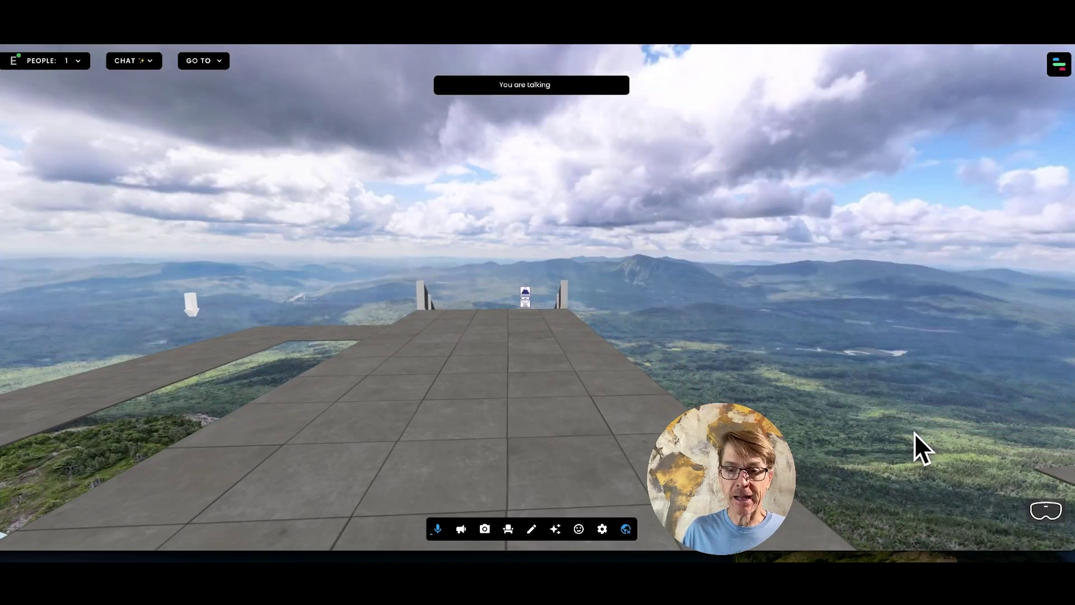
key("w")
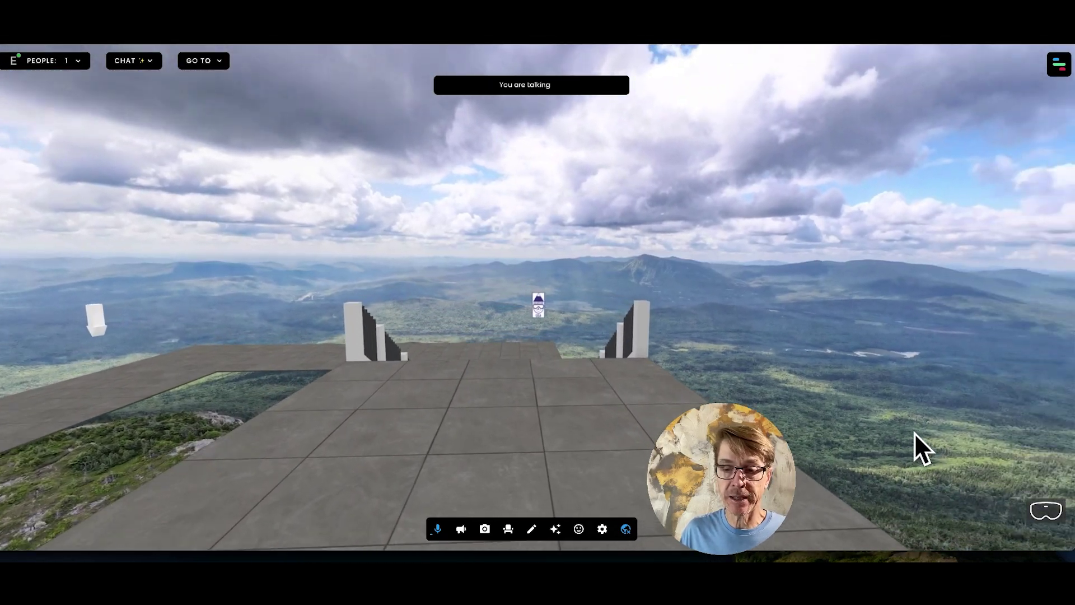
key("w")
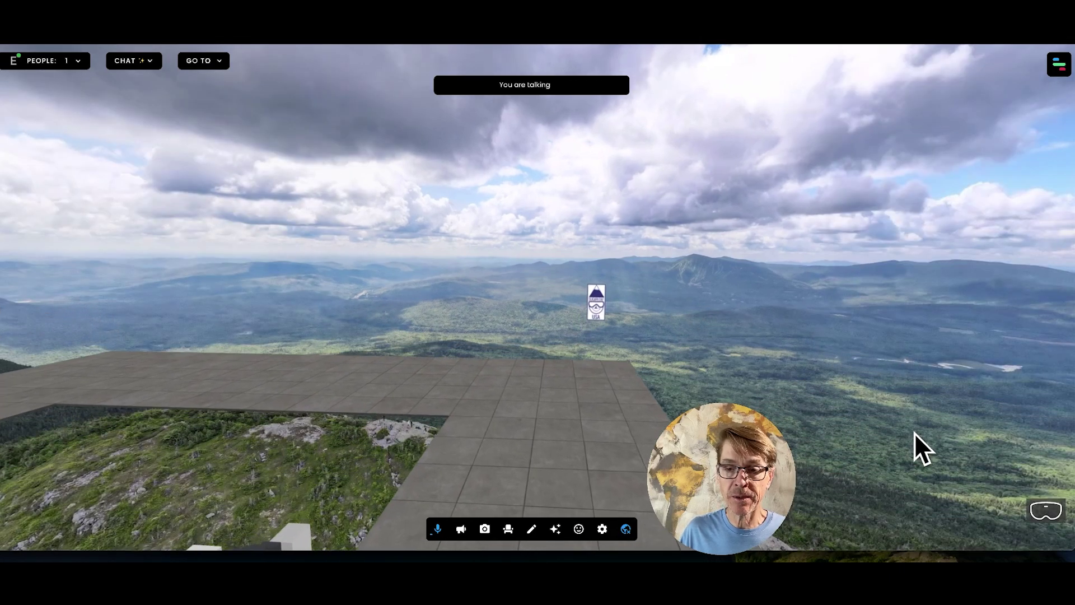
key("w")
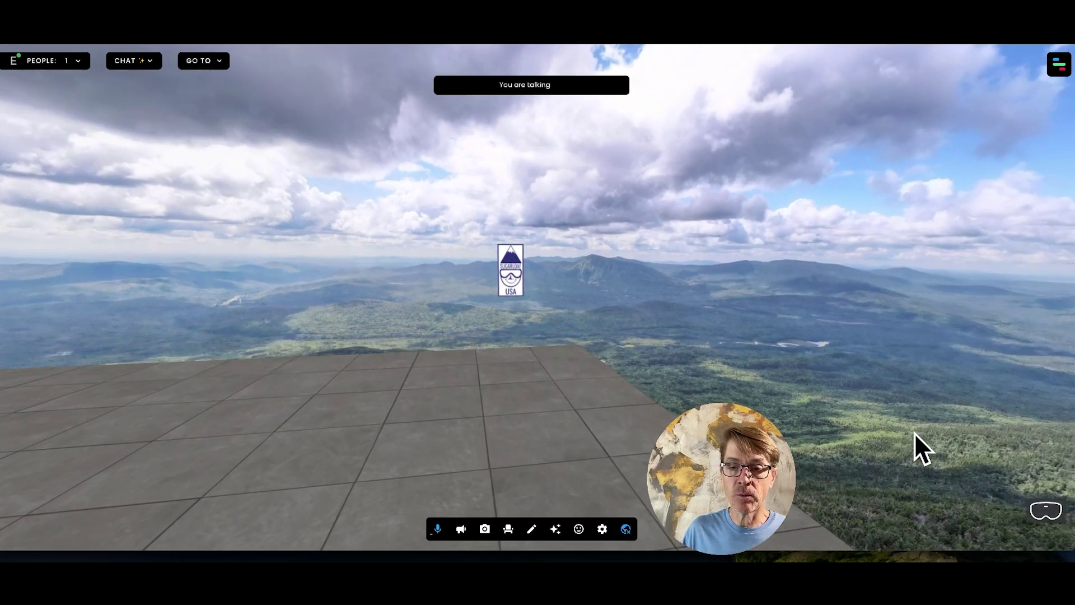
key("w")
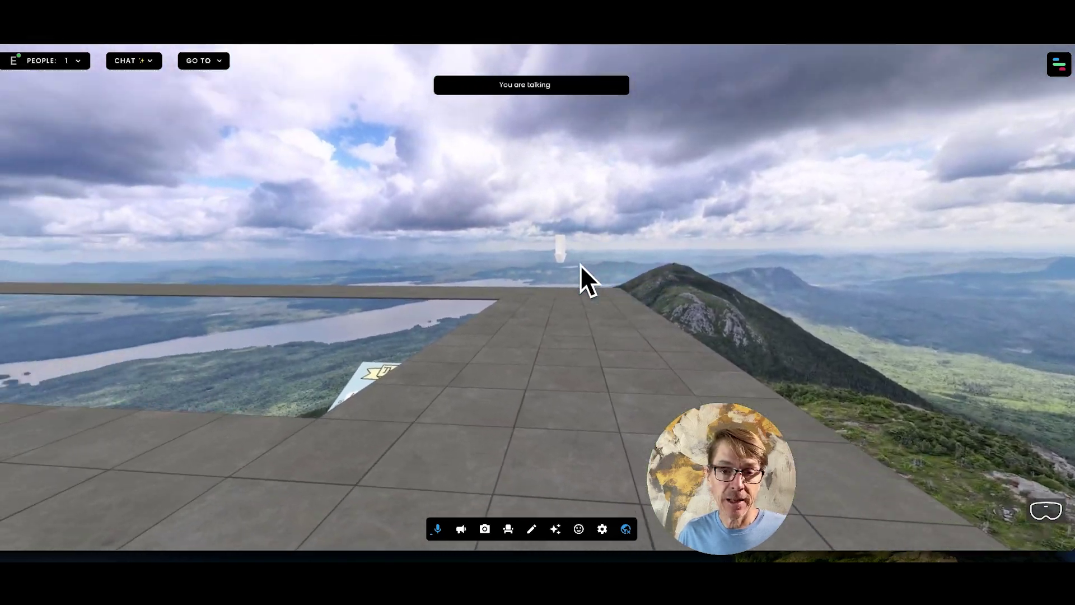
- Move up to the "SAMR Model for Technology Integration" poster, view it, and face the long walkway beside it
key("Up")
key("Left")
key("Right")
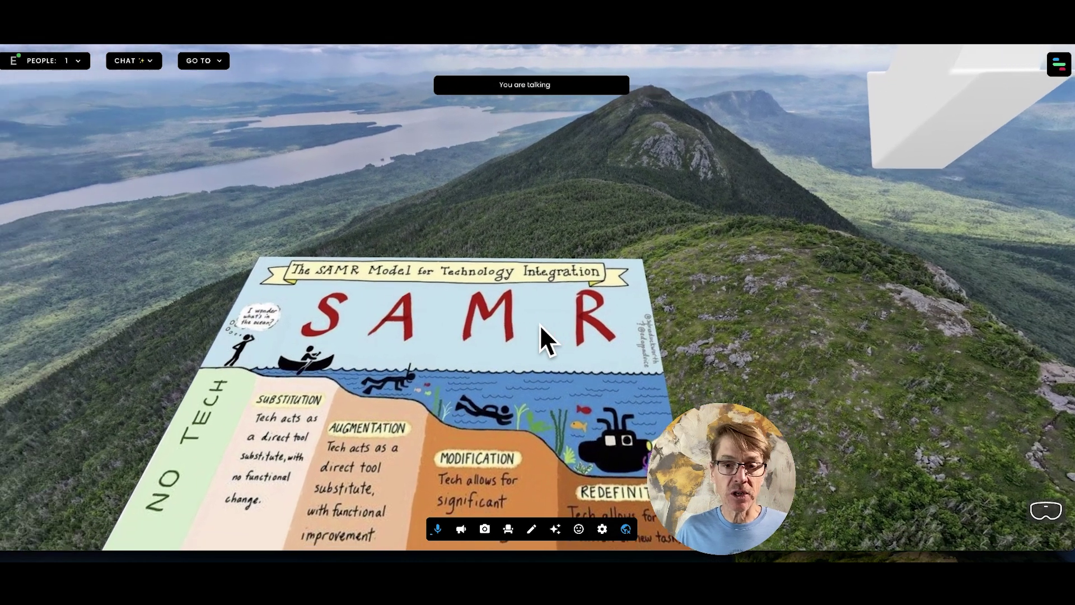
key("Left")
key("Left")
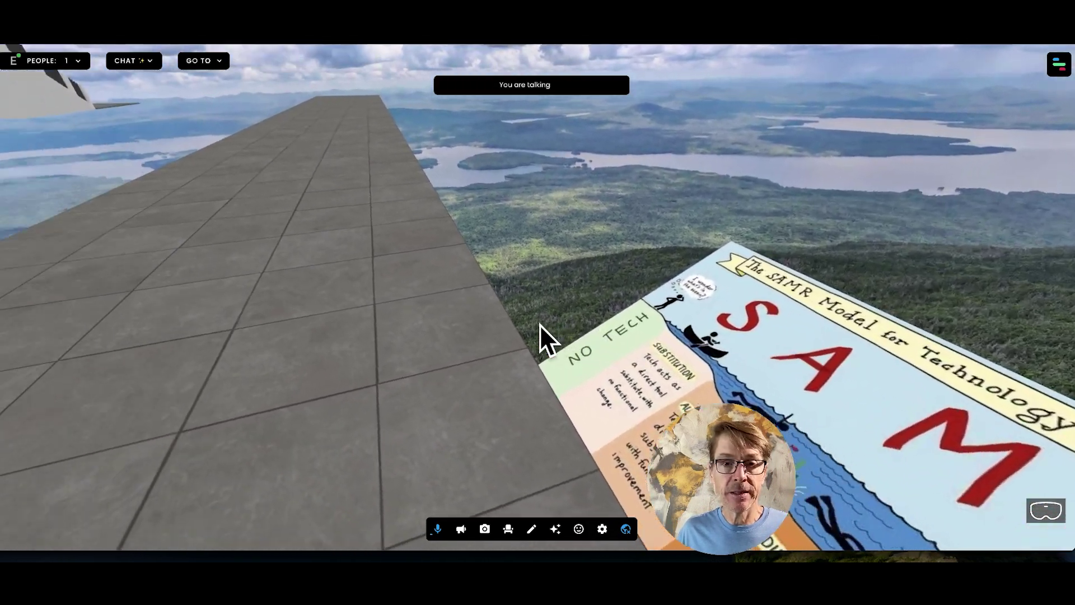
left_click_drag(539, 321, 481, 234)
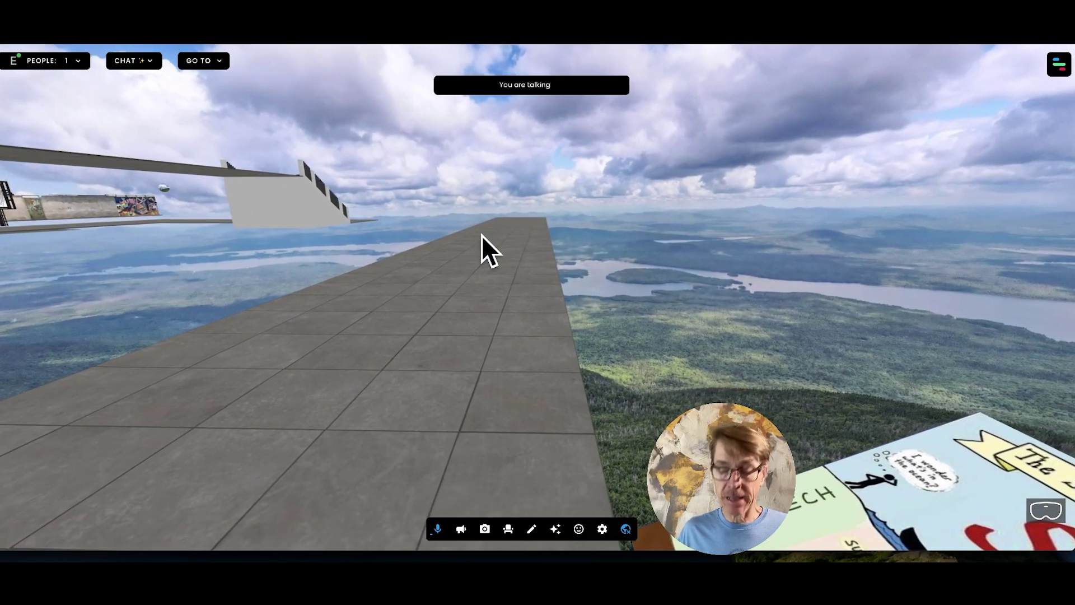
- Walk along the platform to the Mozilla Hubs, Engage and FrameVR comparison board and zoom in on it
key("Up")
key("Left")
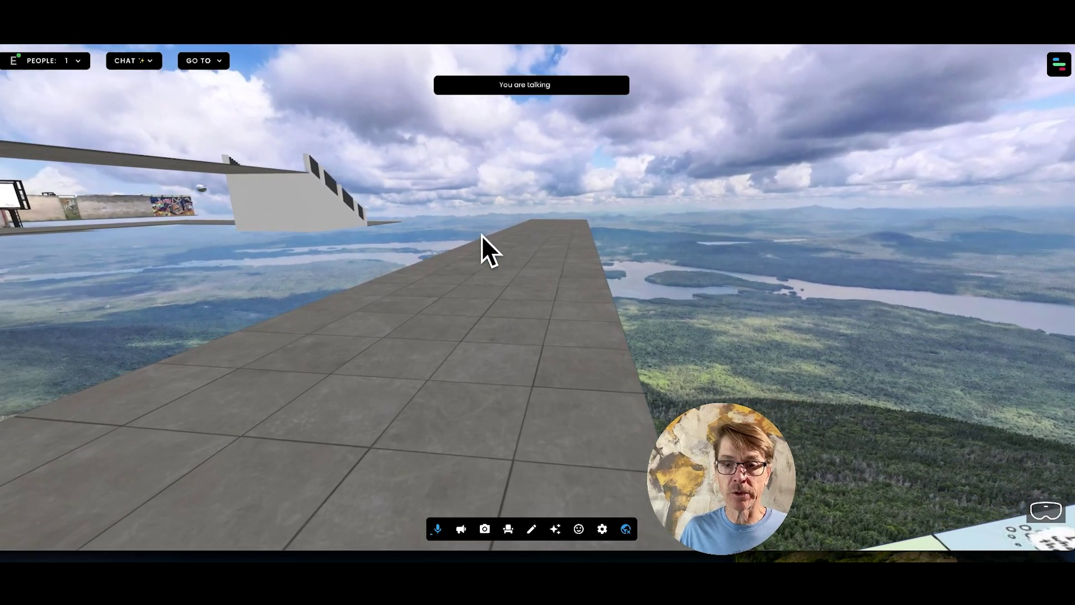
key("Up")
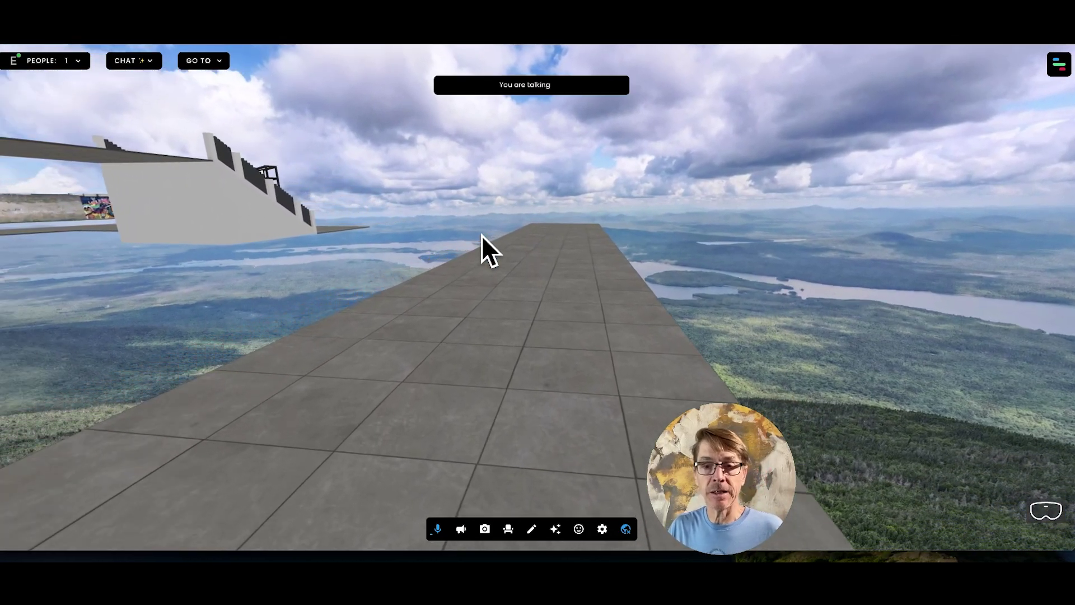
key("Up")
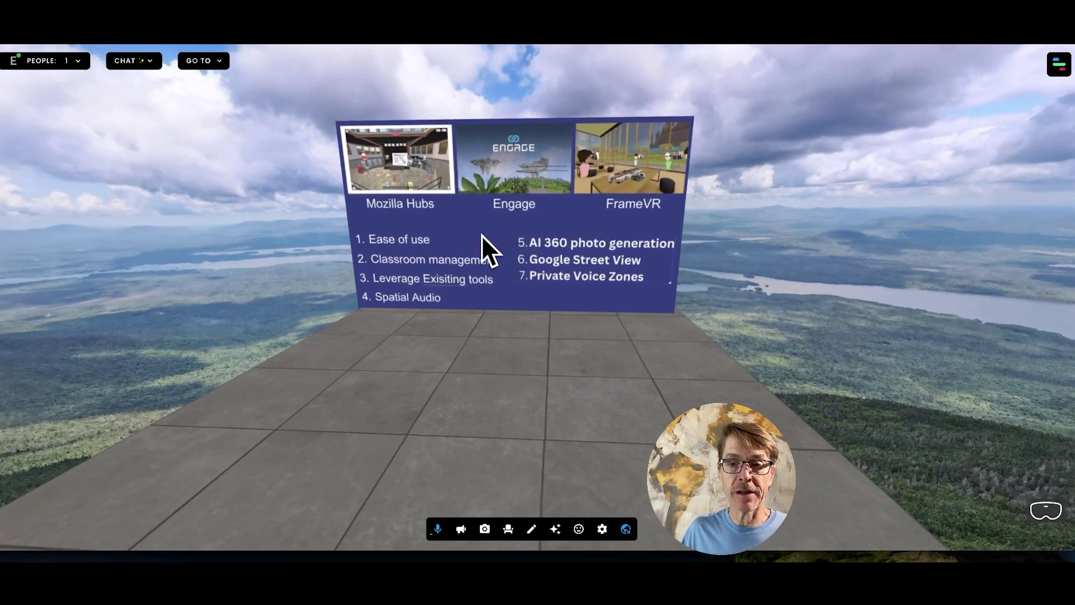
key("Up")
left_click(517, 285)
left_click(444, 404)
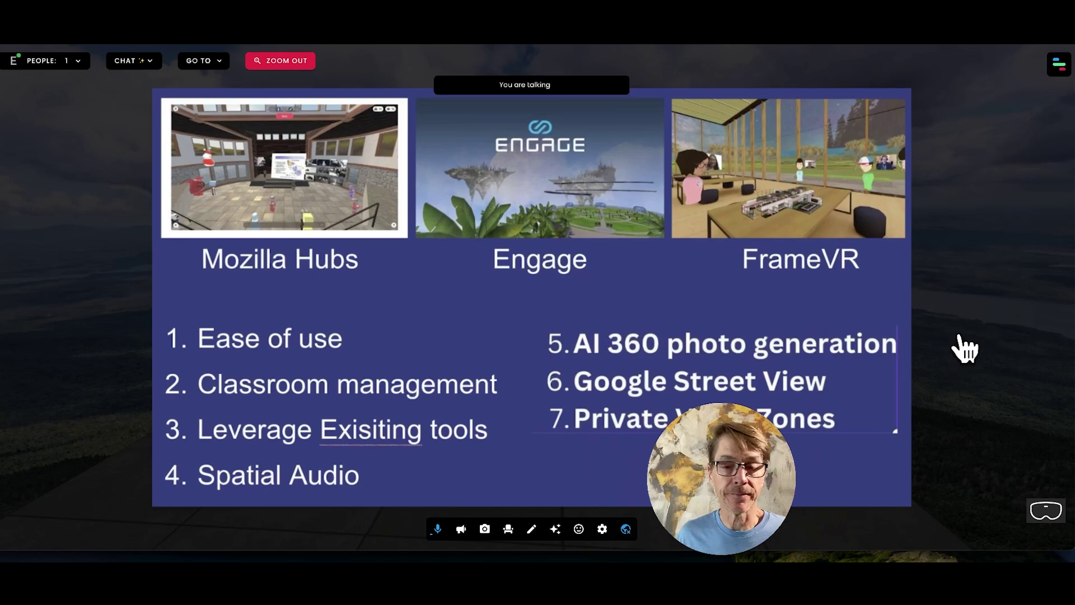
- Close the comparison board and look back across the stairs, raised walkway, billboards and graffiti wall
left_click(958, 336)
left_click_drag(688, 415, 384, 392)
left_click_drag(549, 379, 353, 307)
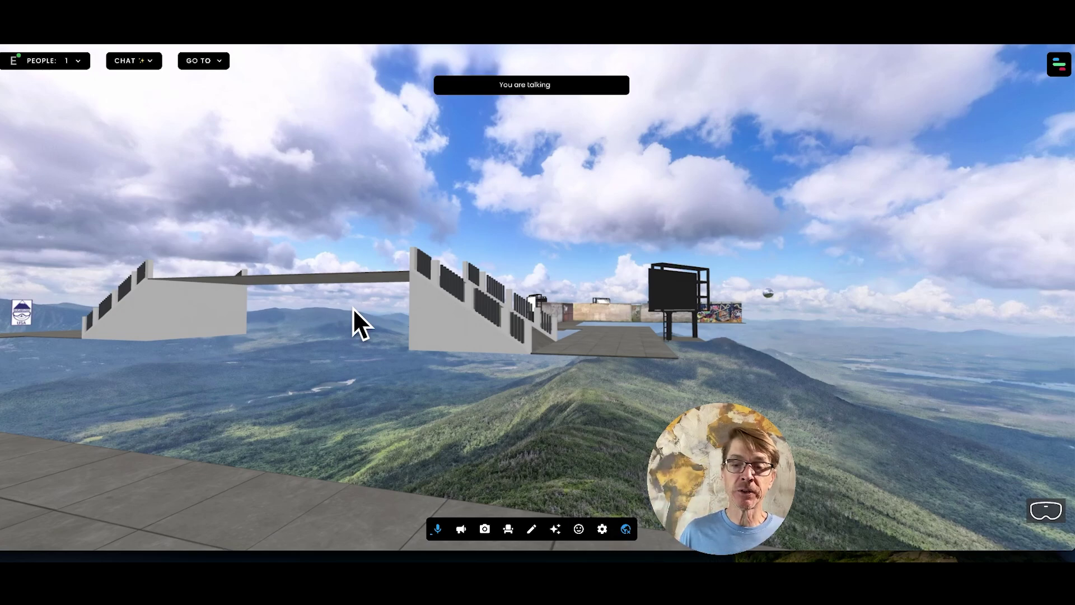
left_click_drag(468, 322, 368, 357)
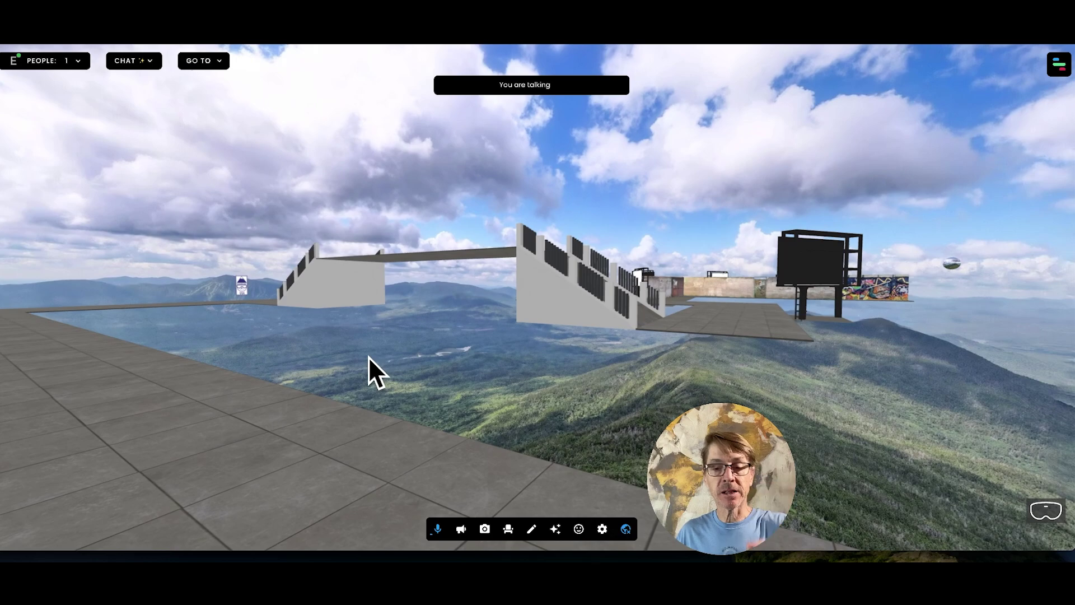
left_click_drag(446, 359, 513, 362)
left_click_drag(399, 367, 435, 361)
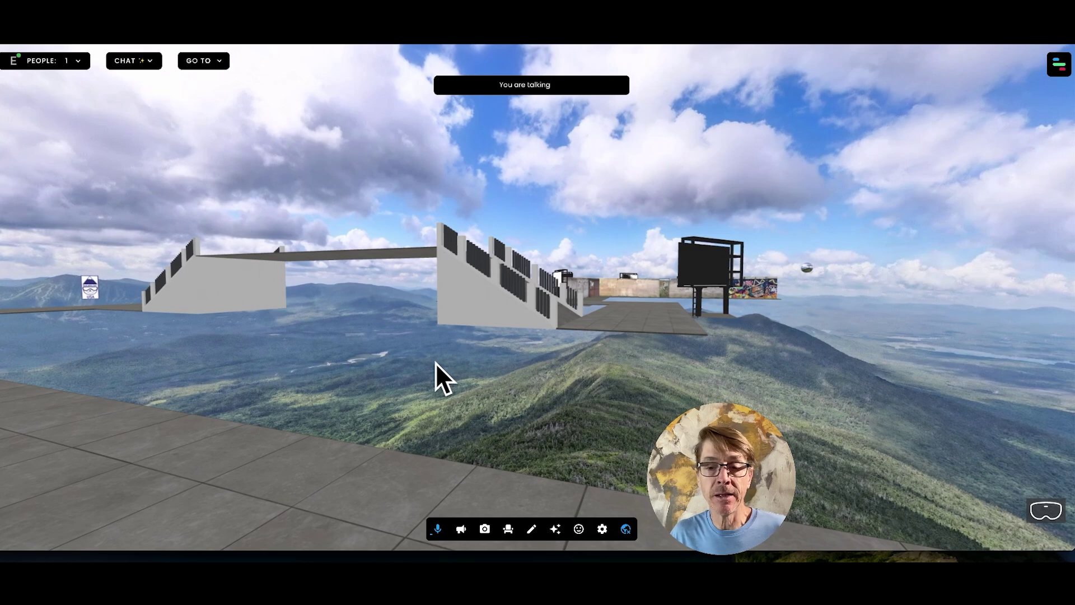